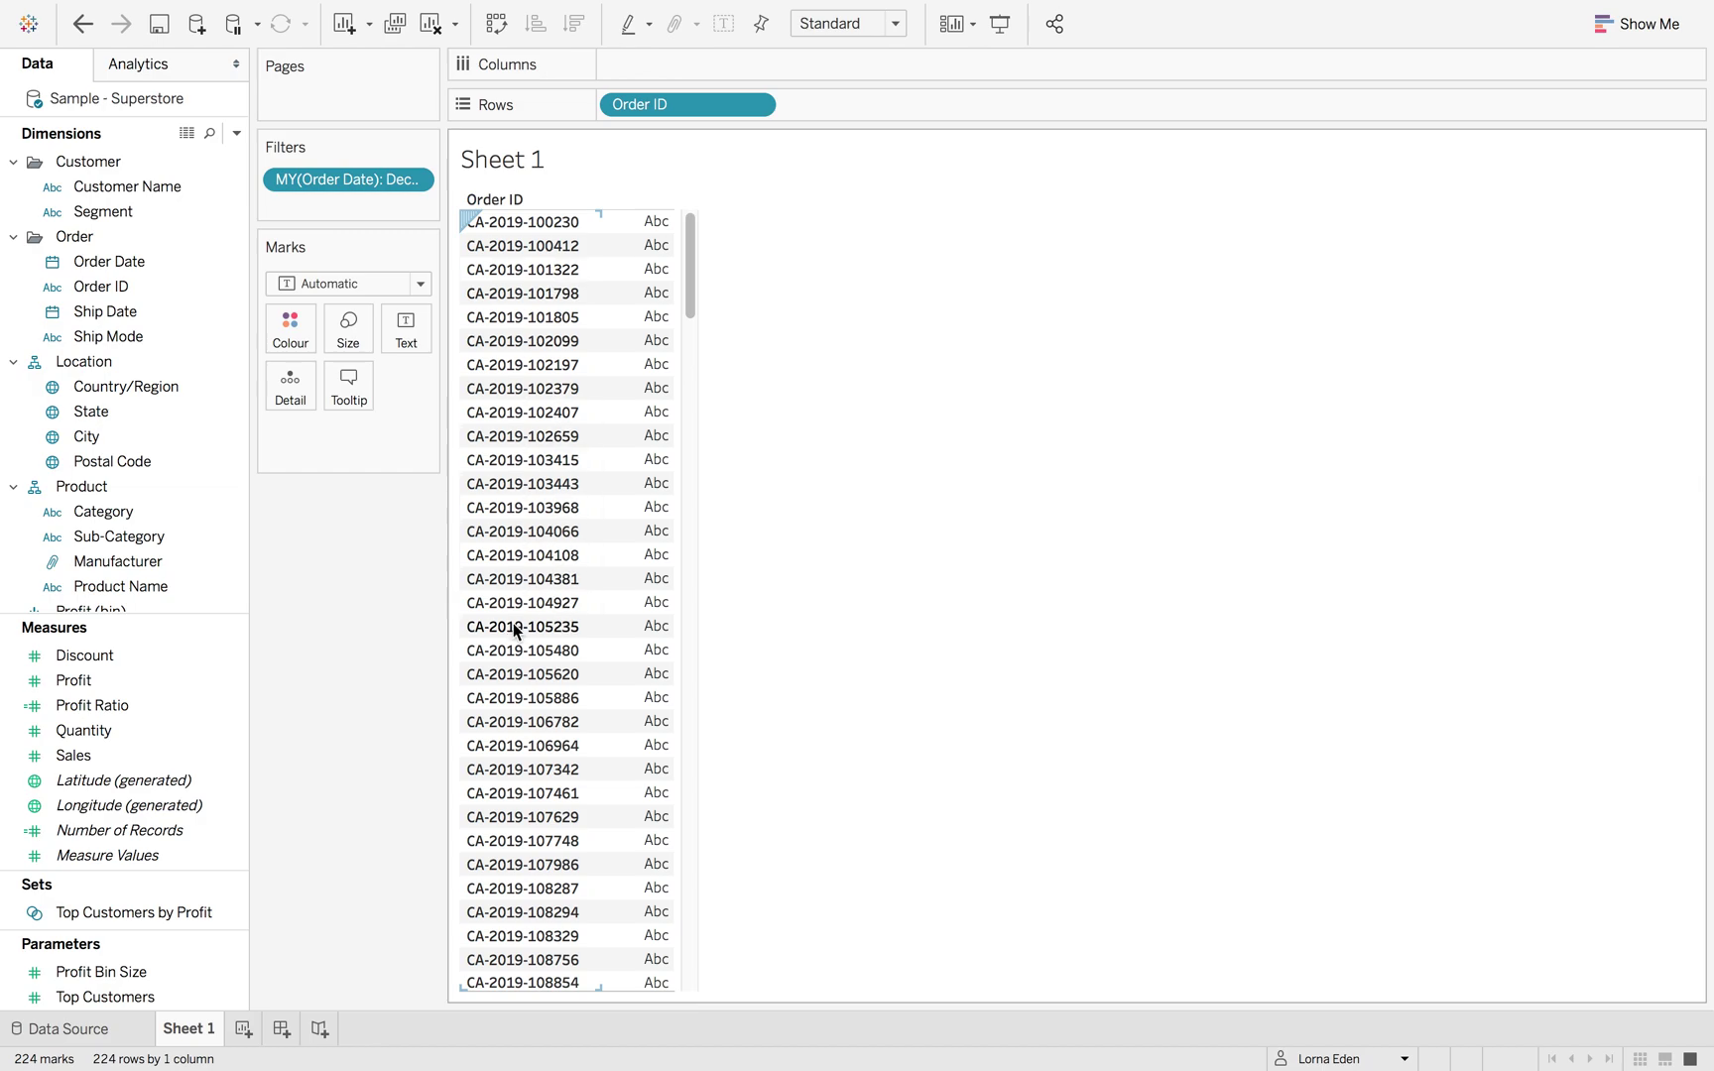
right_click(170, 291)
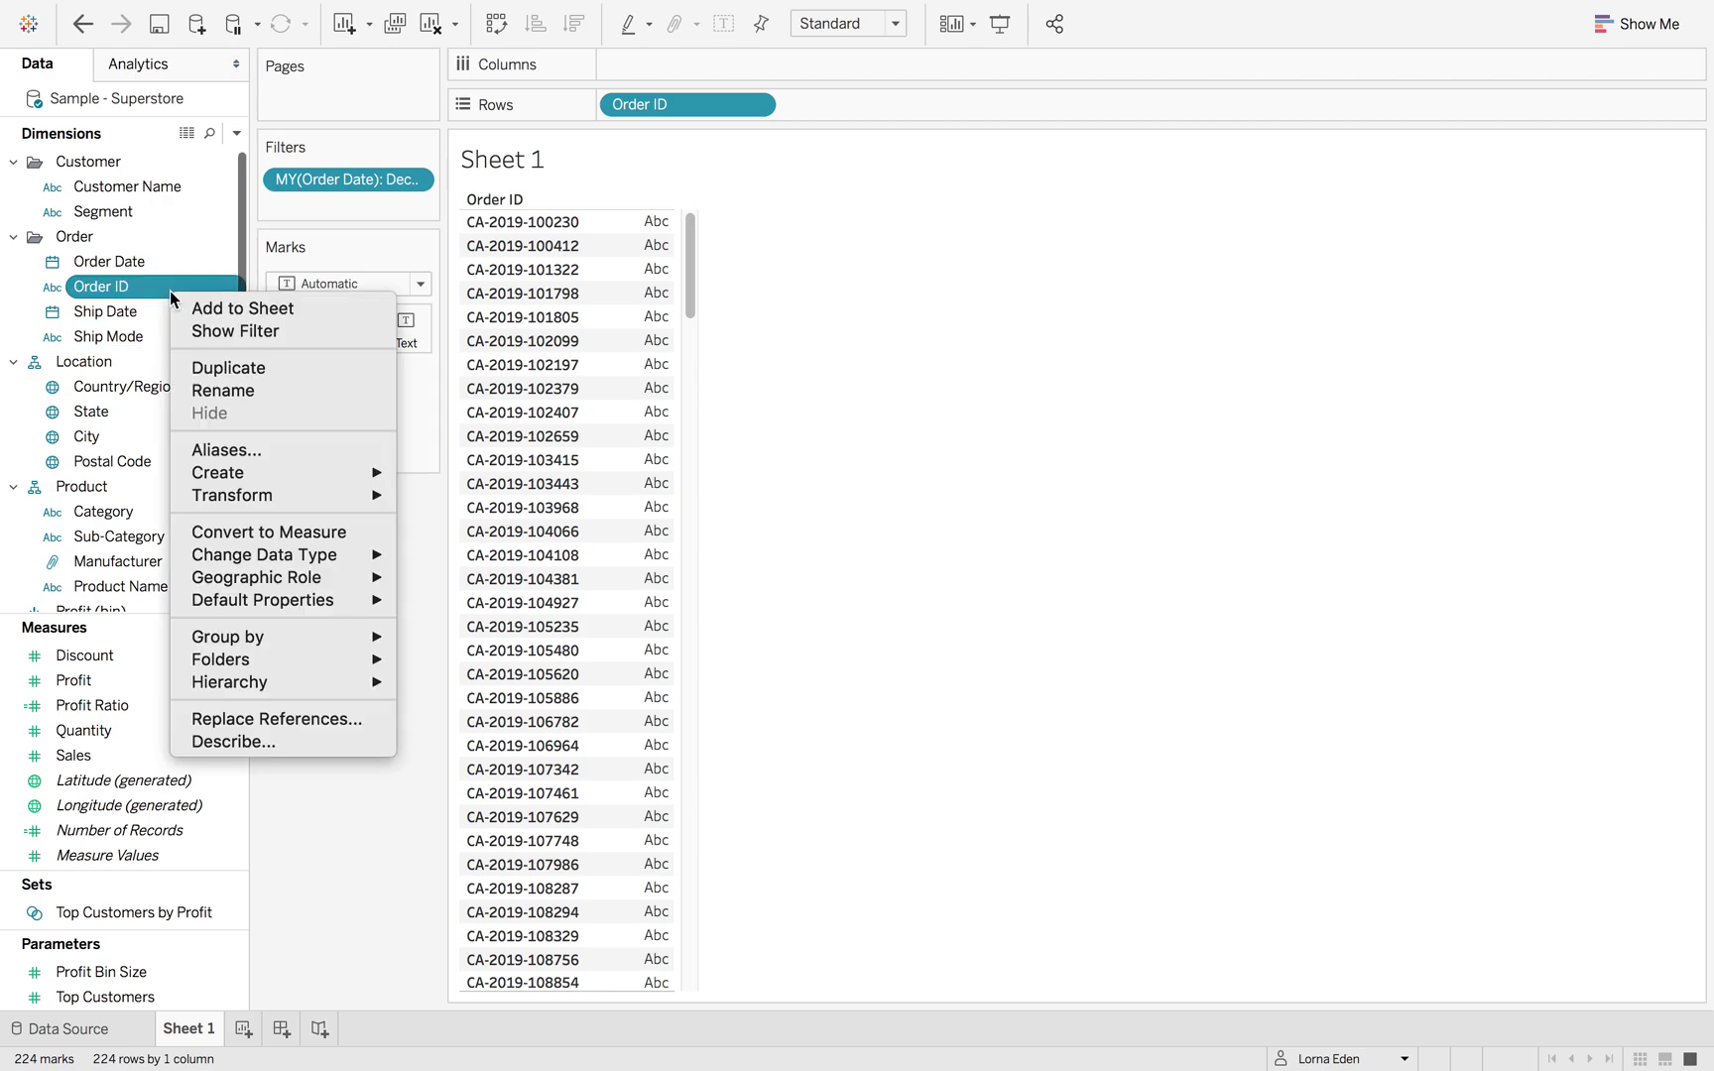
mouse_move(229, 472)
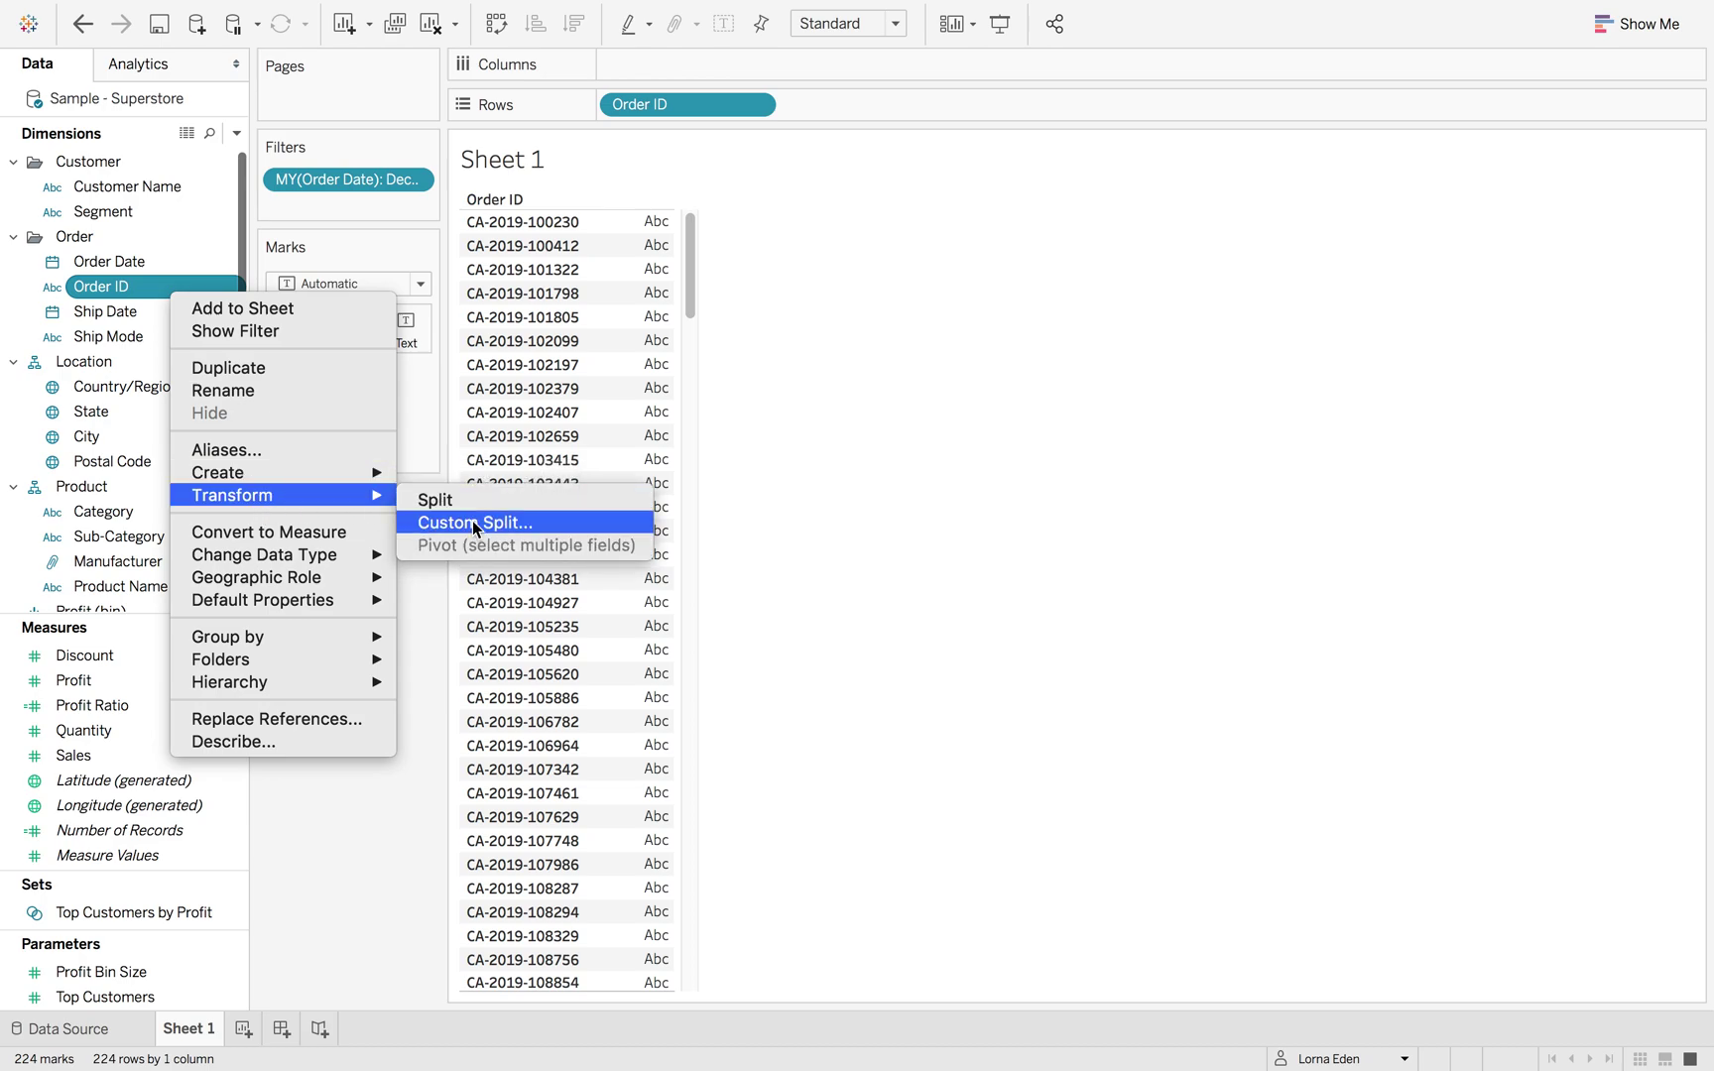
left_click(420, 600)
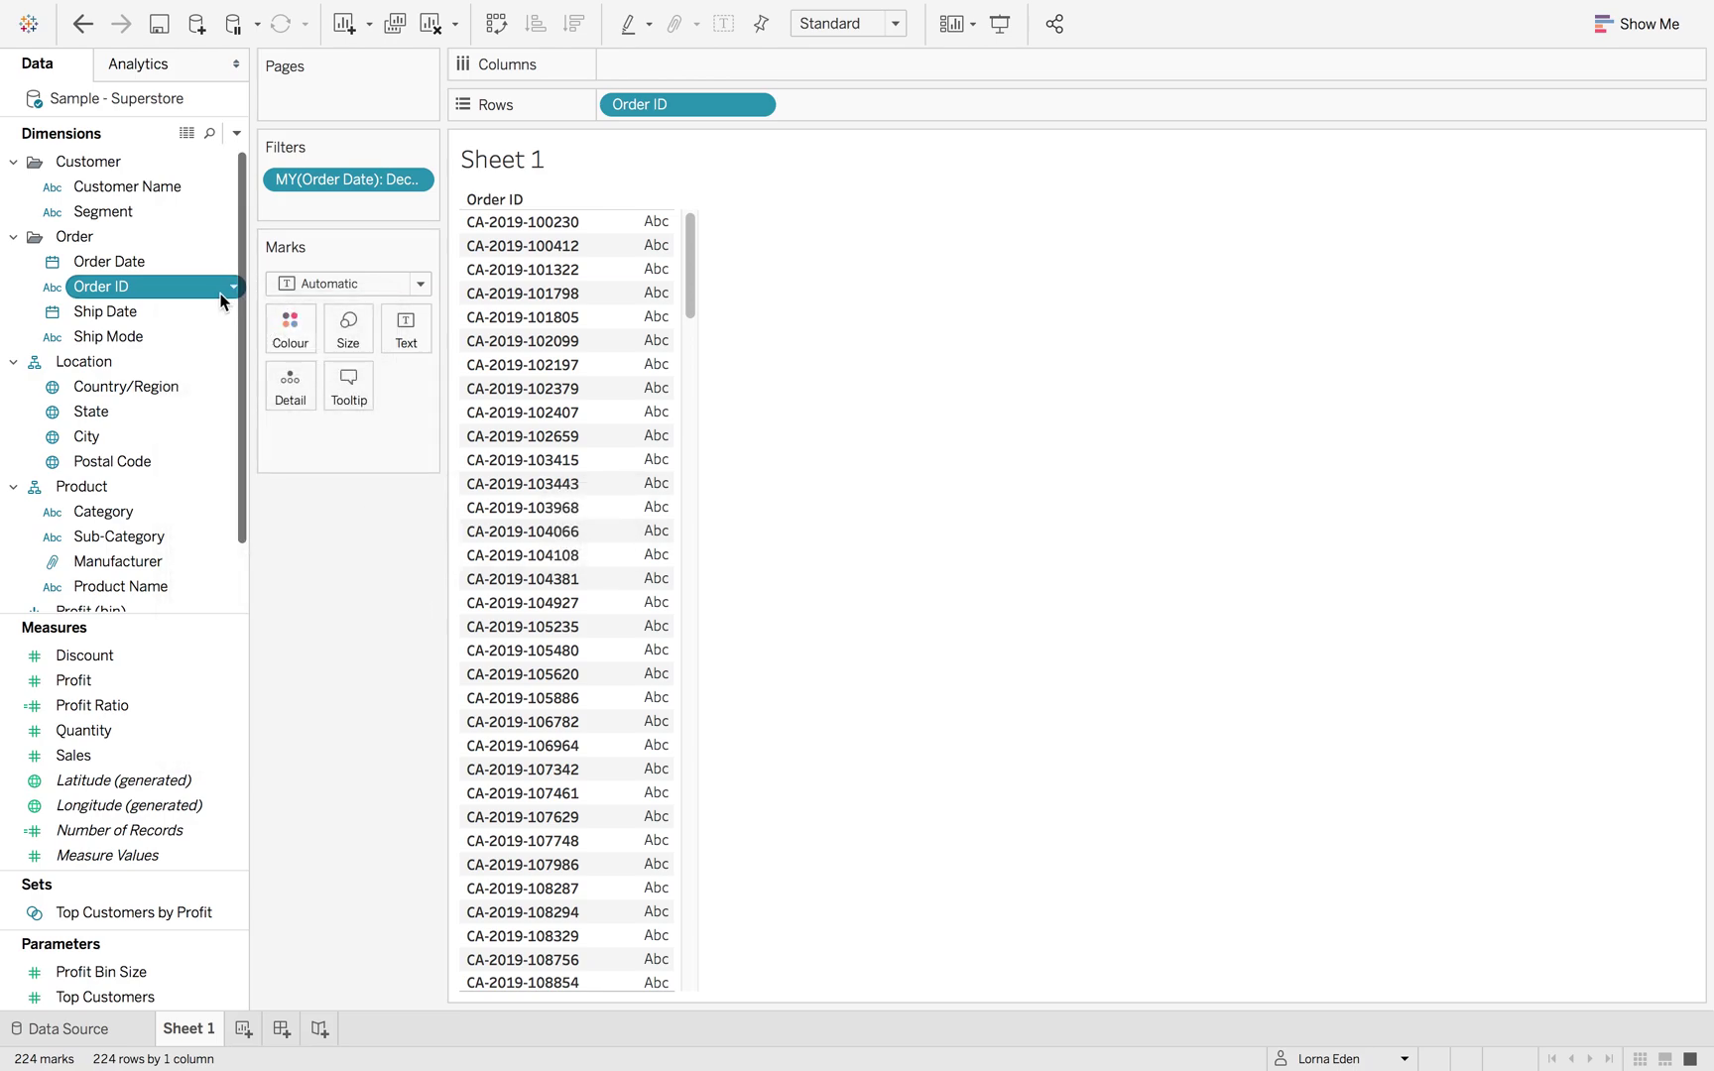
left_click(181, 336, "ctrl")
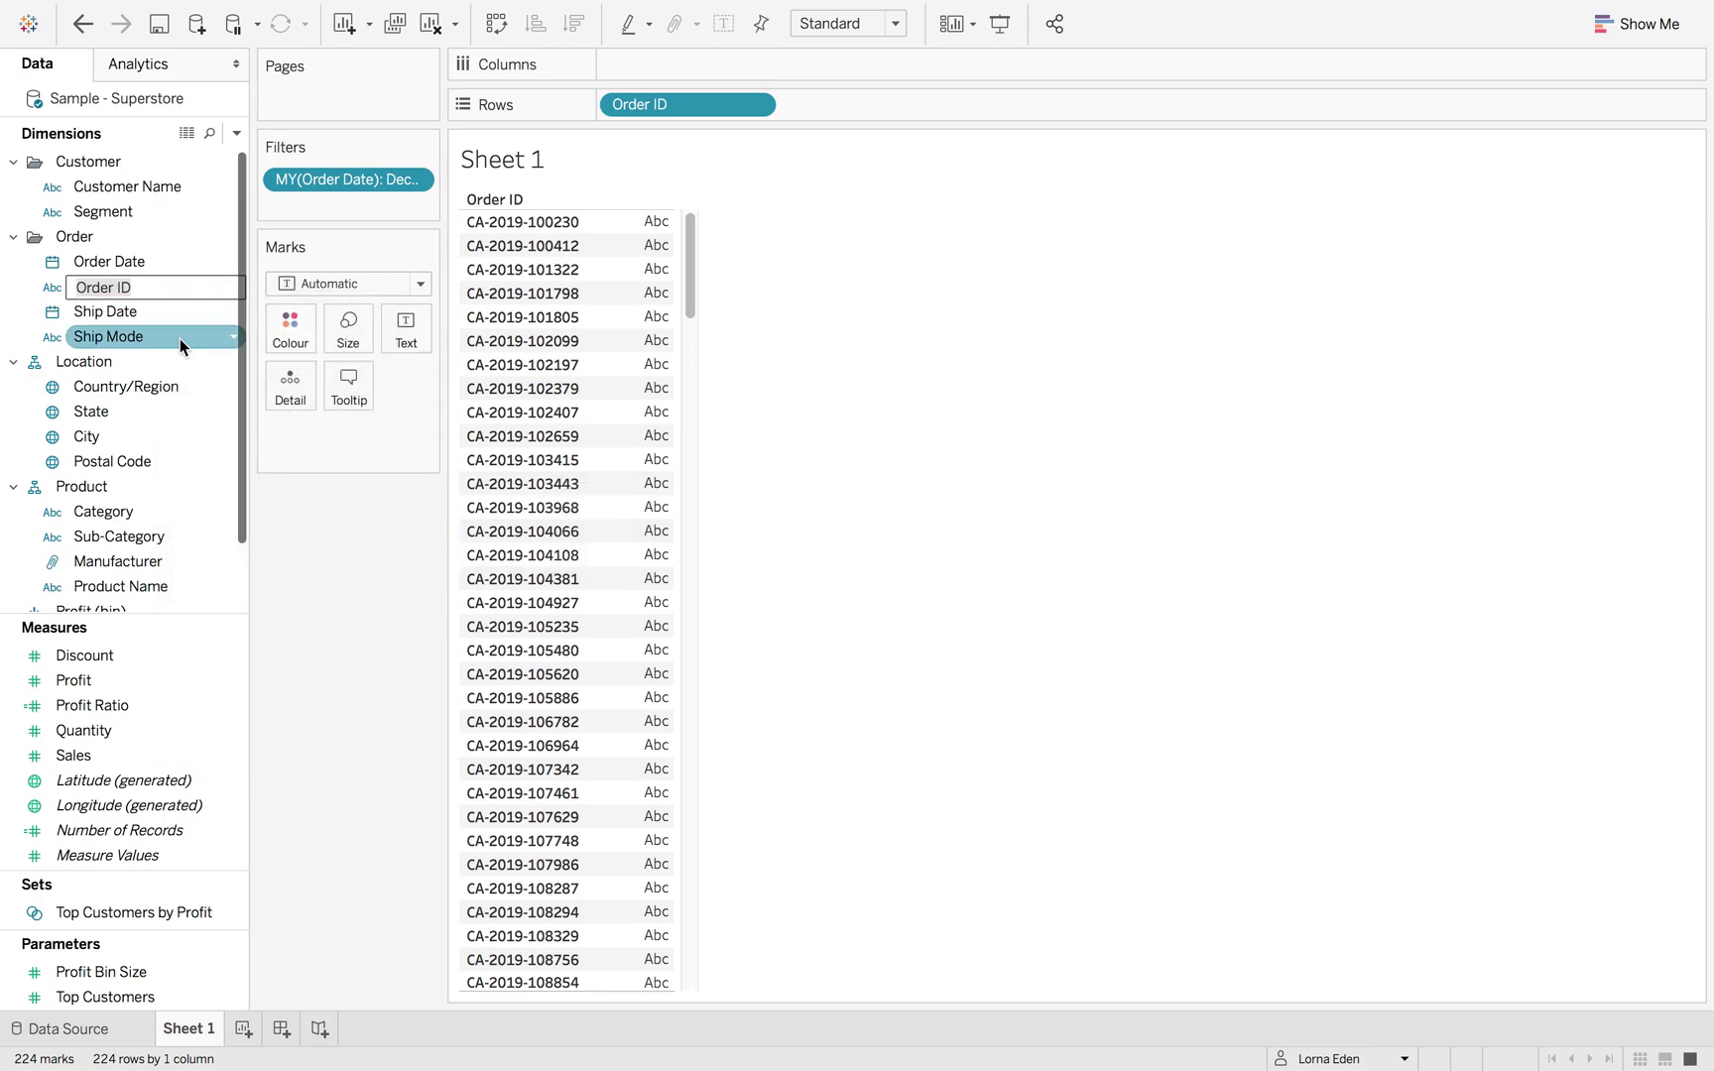
Create a calculated field from Order ID and name it "Year of Order ID (Regex0".
right_click(187, 287)
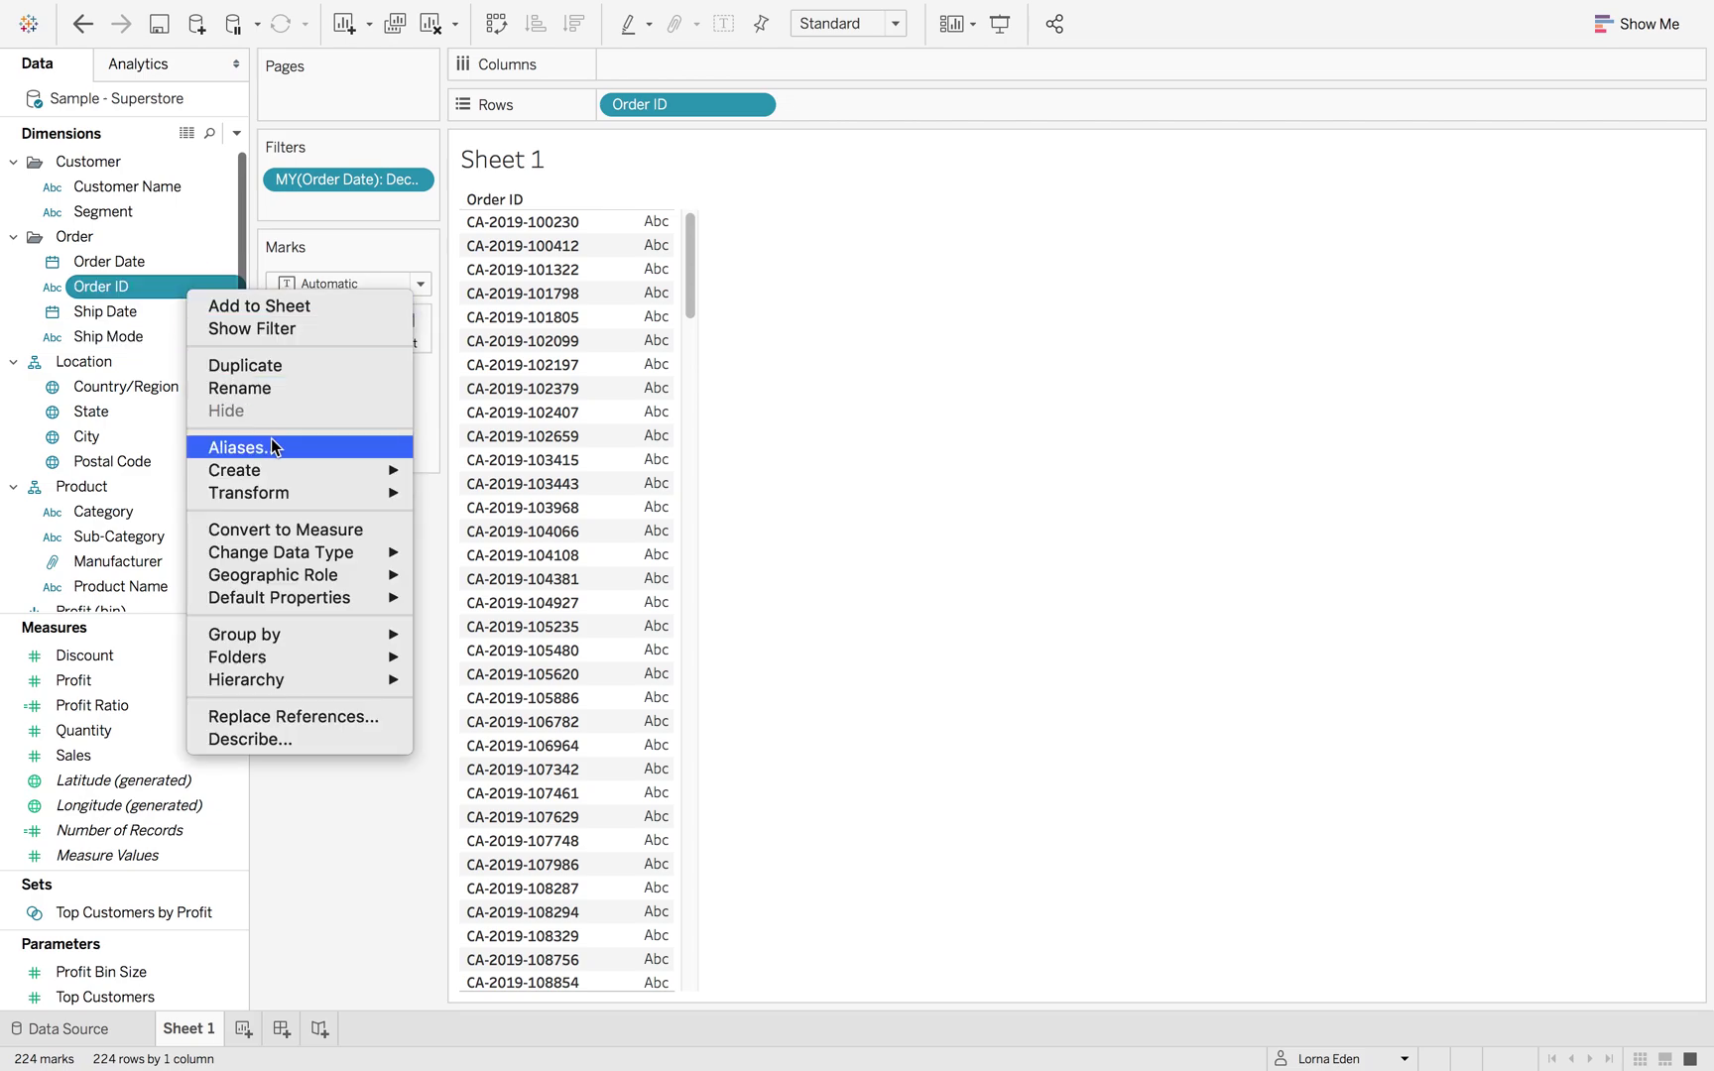
mouse_move(341, 477)
left_click(486, 477)
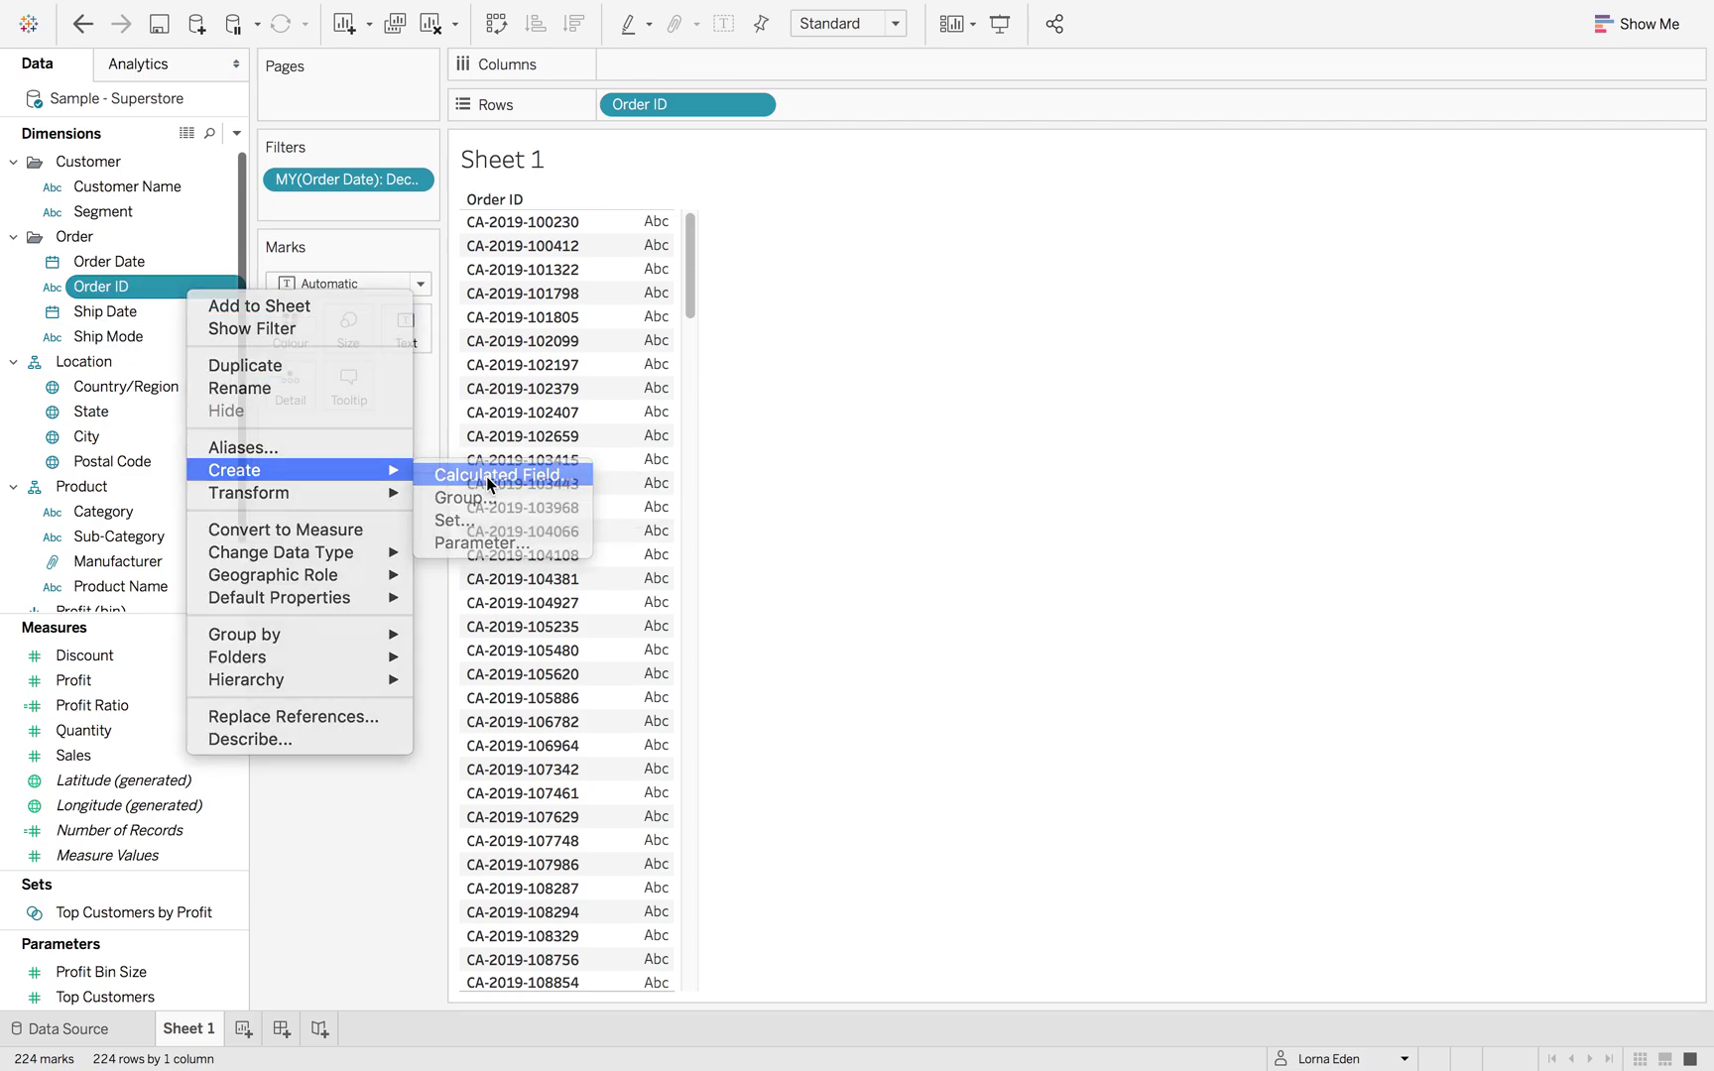
left_click_drag(409, 416, 712, 408)
type("Year")
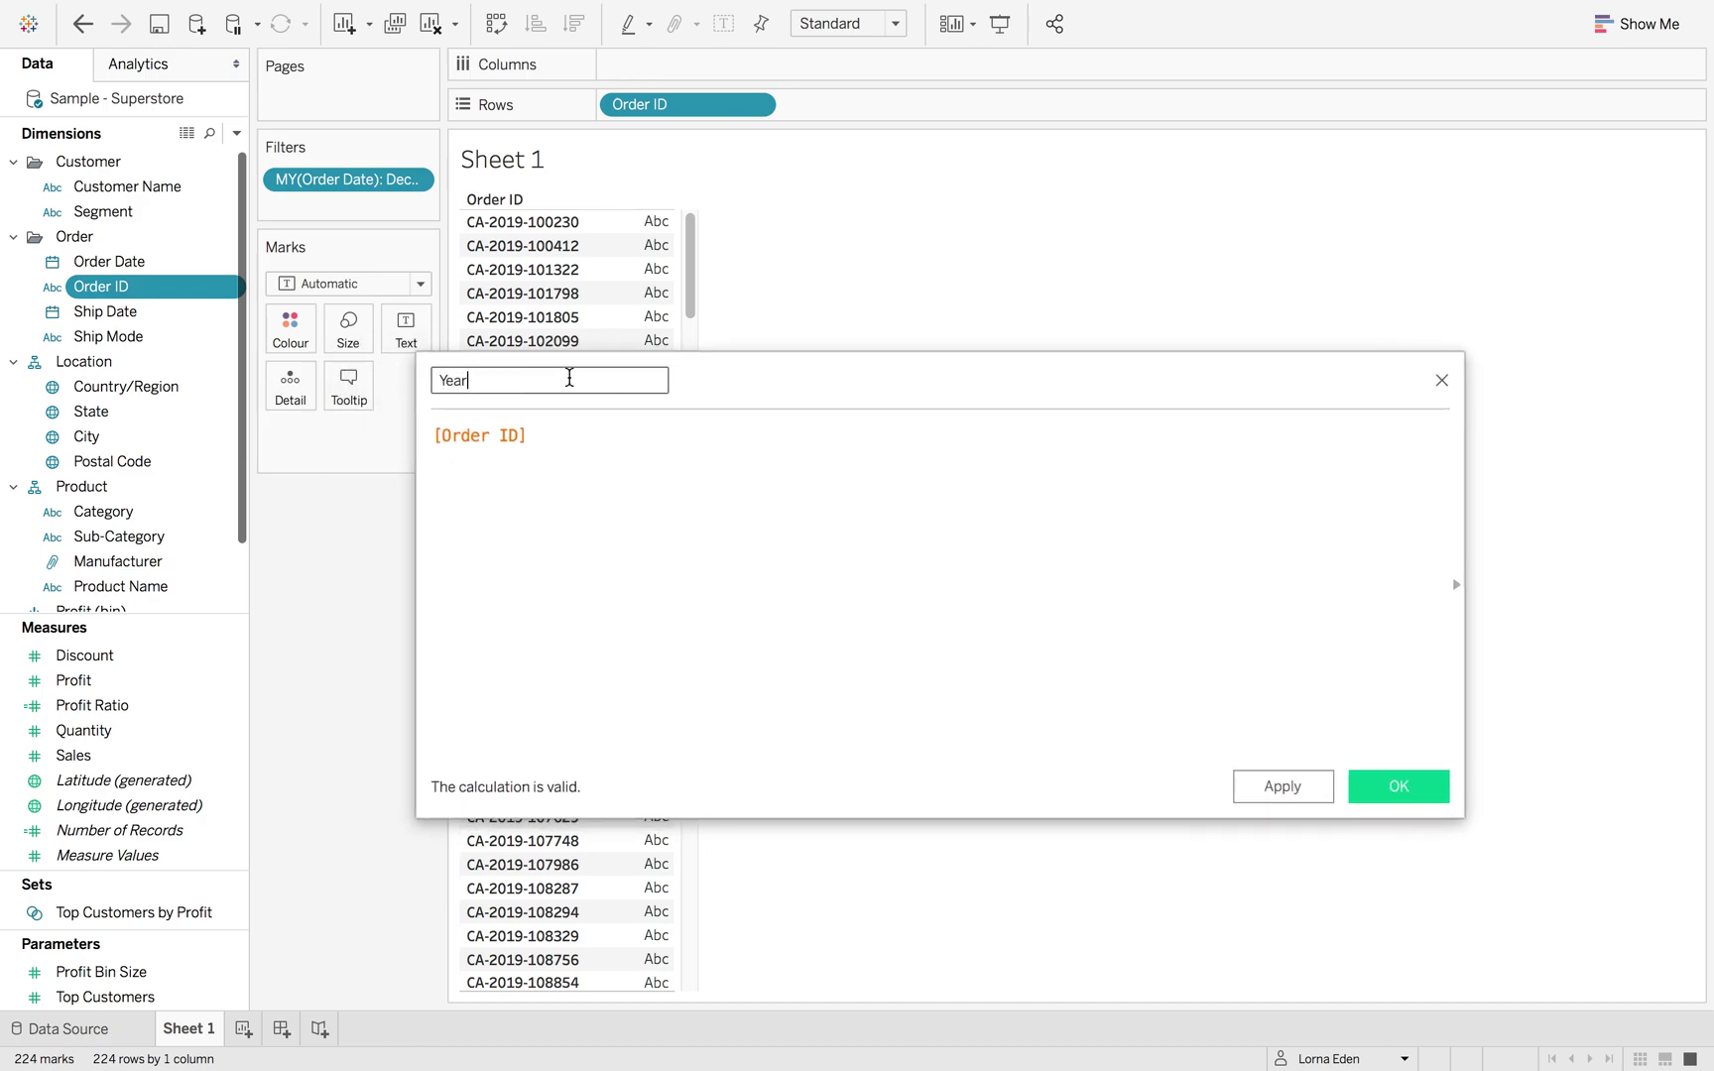
type(" of Order ID (Regex0")
Show the function reference beside the calculation and search it for "reg".
left_click(1455, 584)
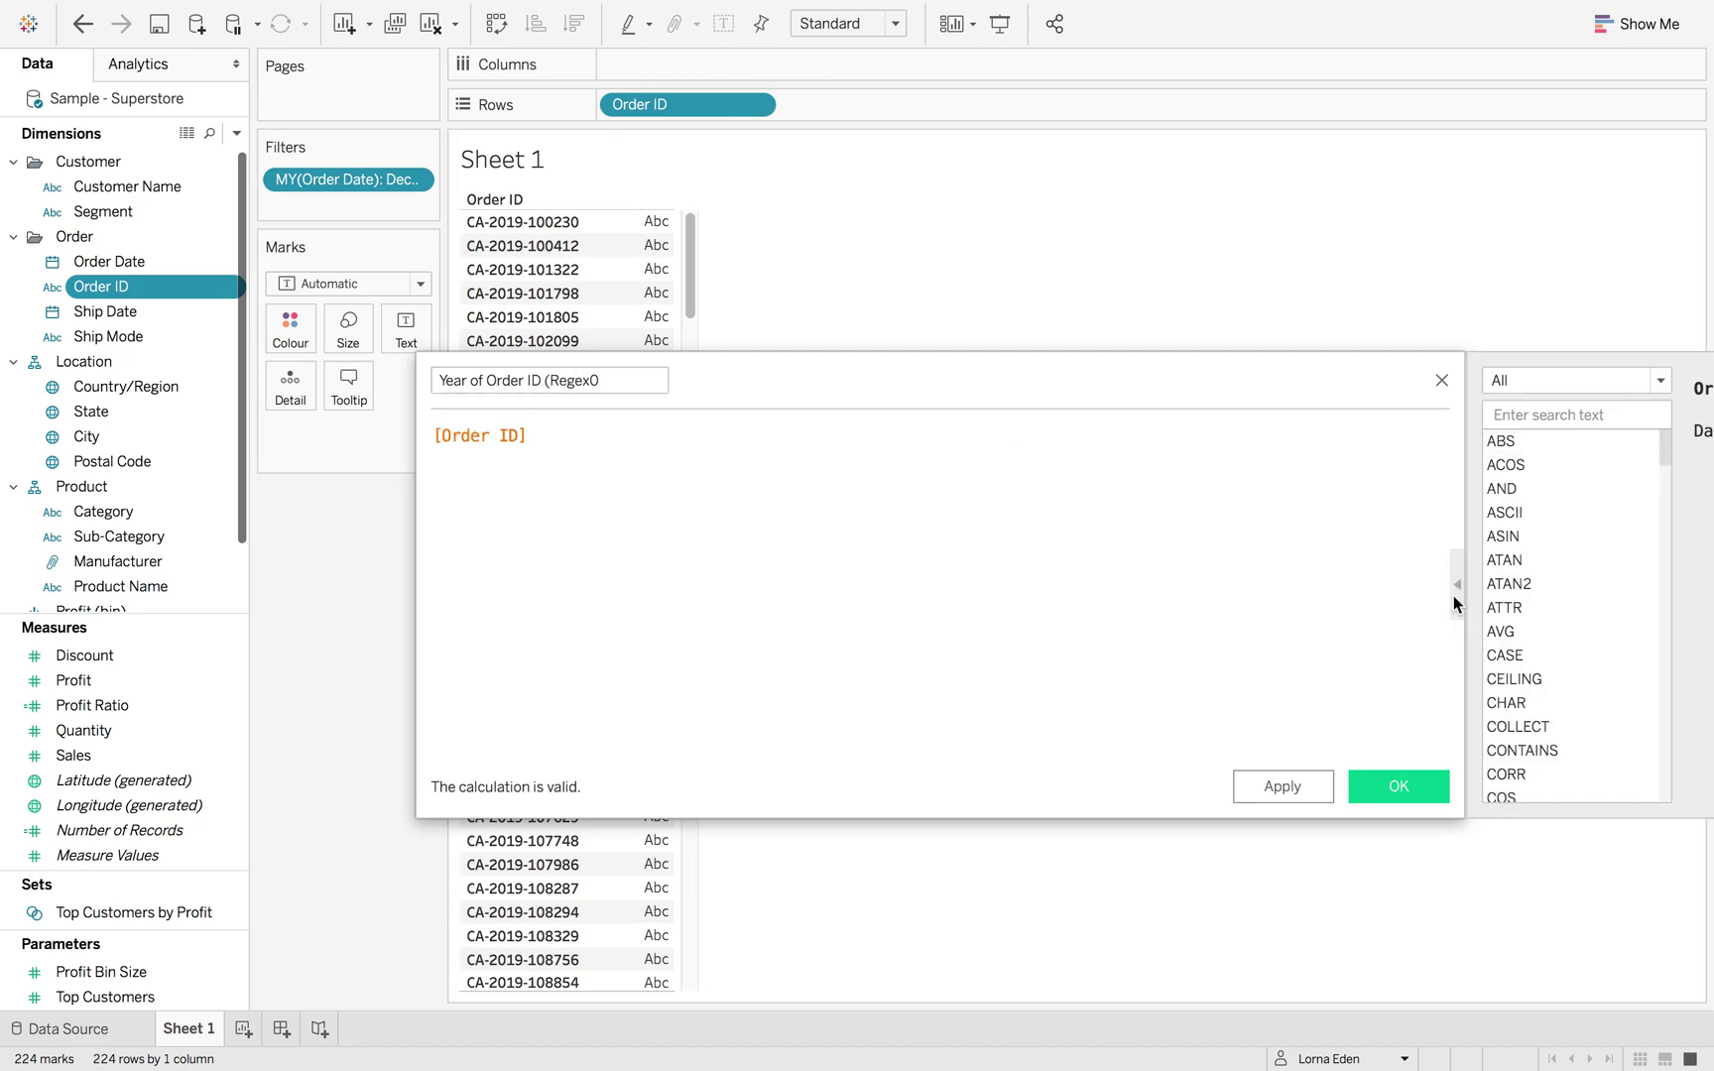
left_click_drag(1197, 367, 858, 335)
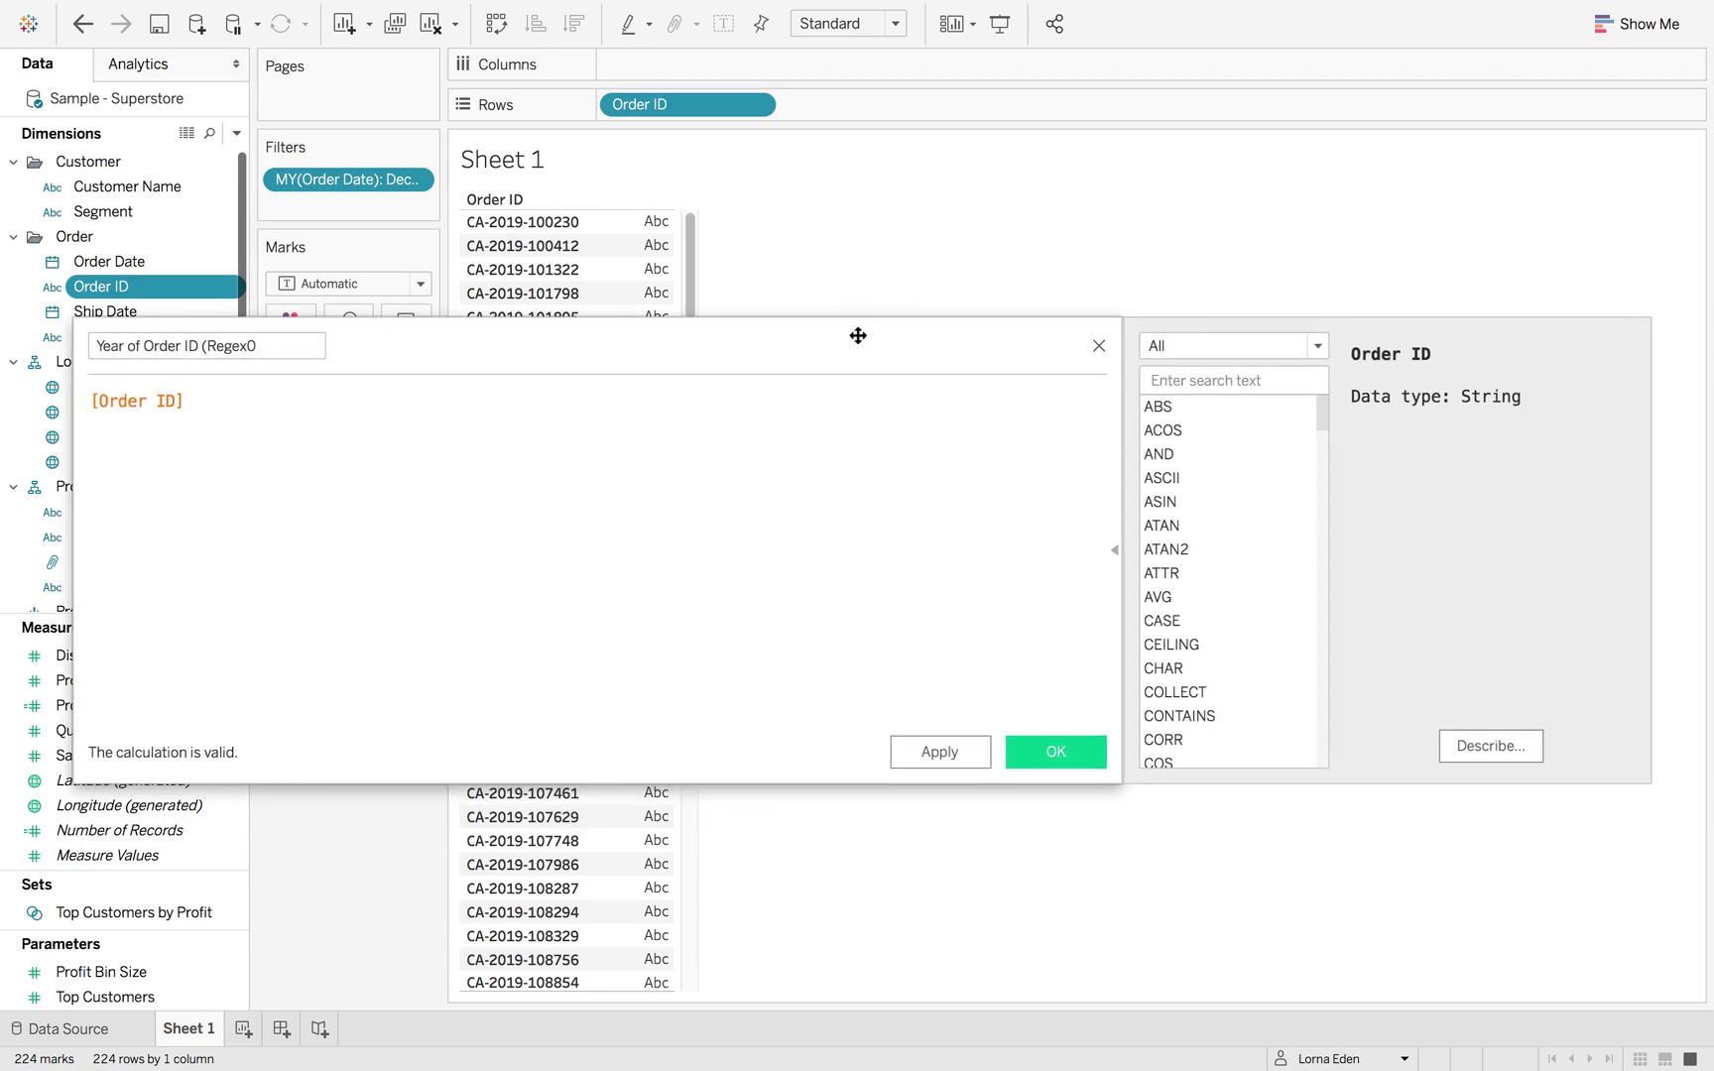
left_click(1240, 343)
left_click(1230, 345)
left_click(1201, 381)
type("reg")
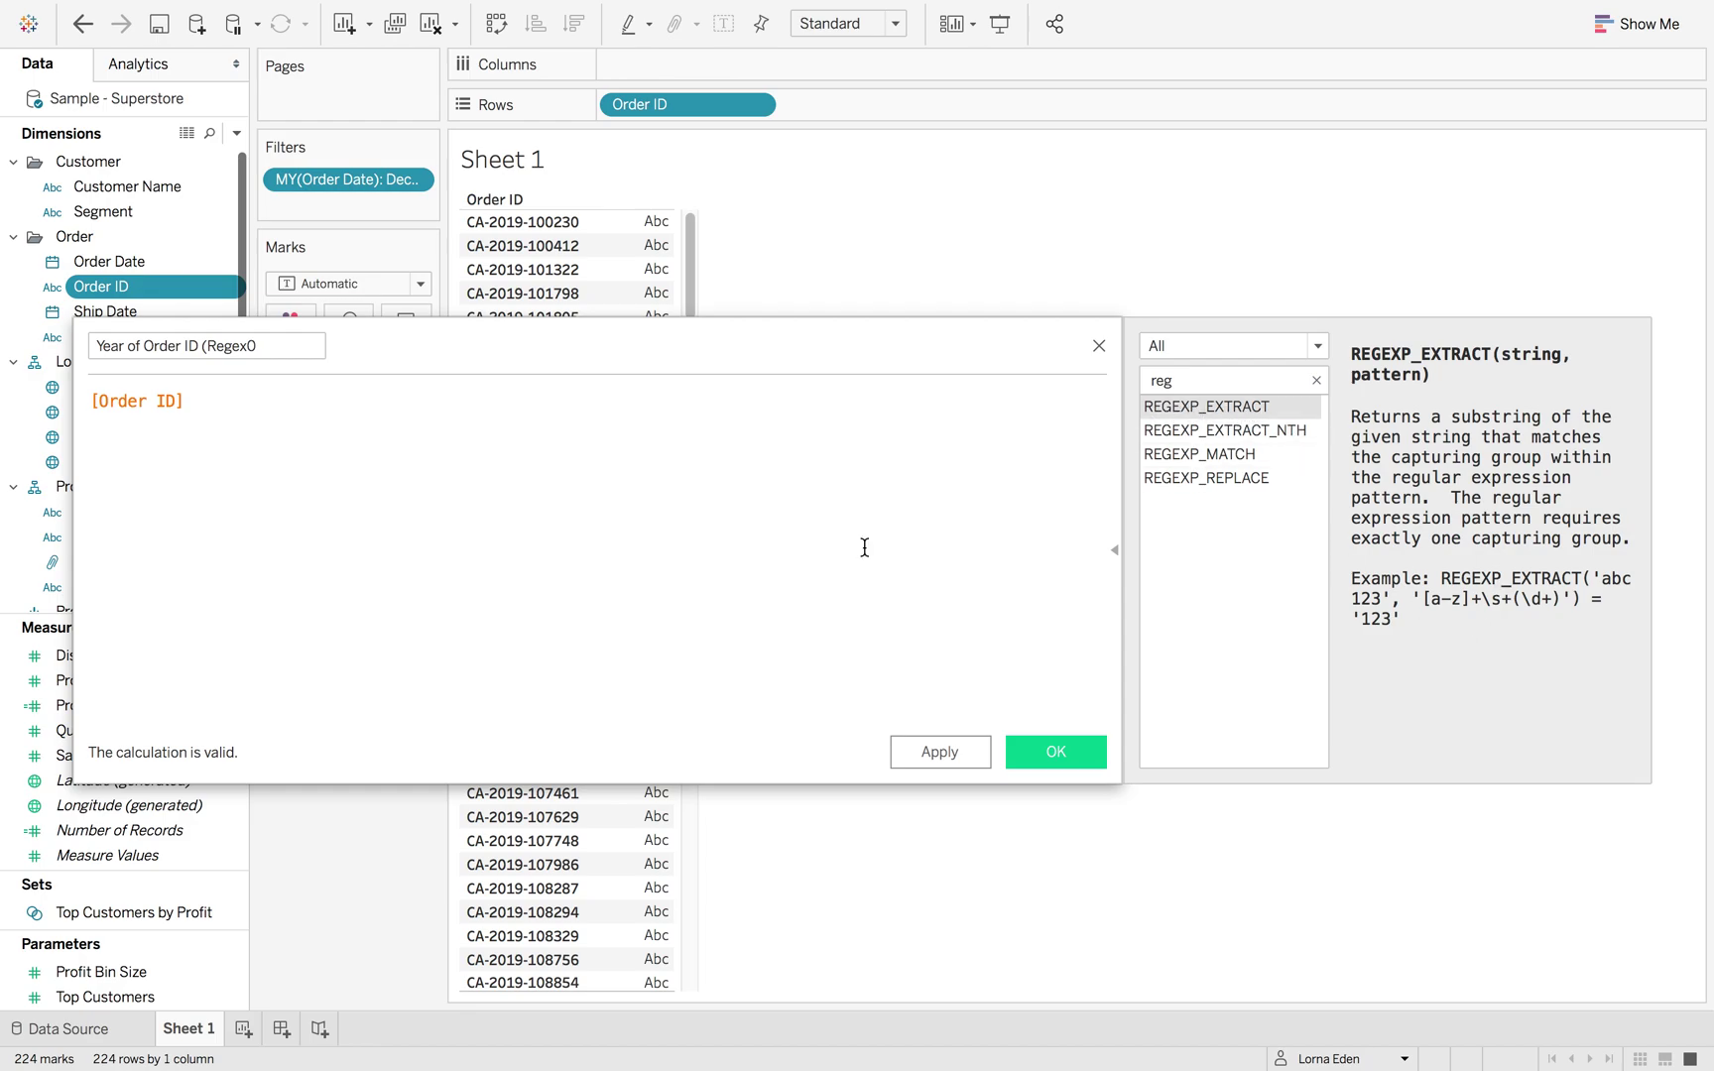
Insert the REGEXP_EXTRACT function in front of [Order ID] and make that field its string argument.
left_click(91, 400)
type("reg")
key("Return")
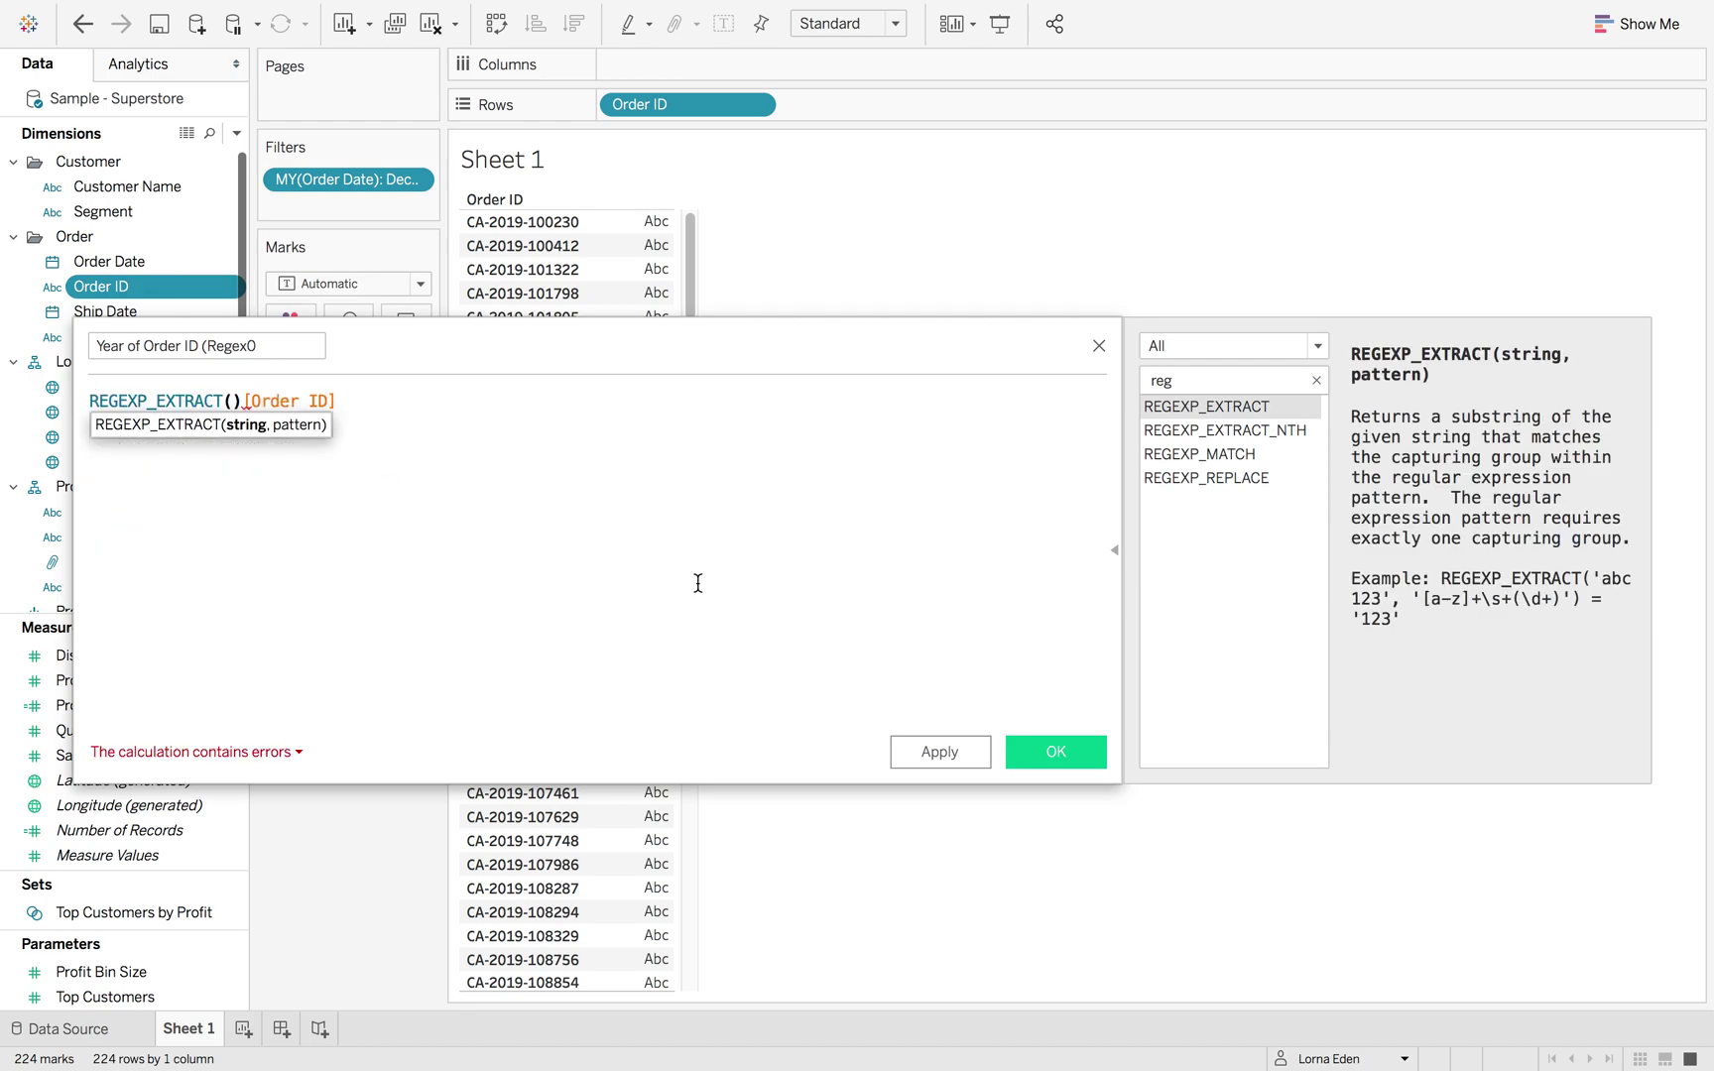
left_click(164, 399)
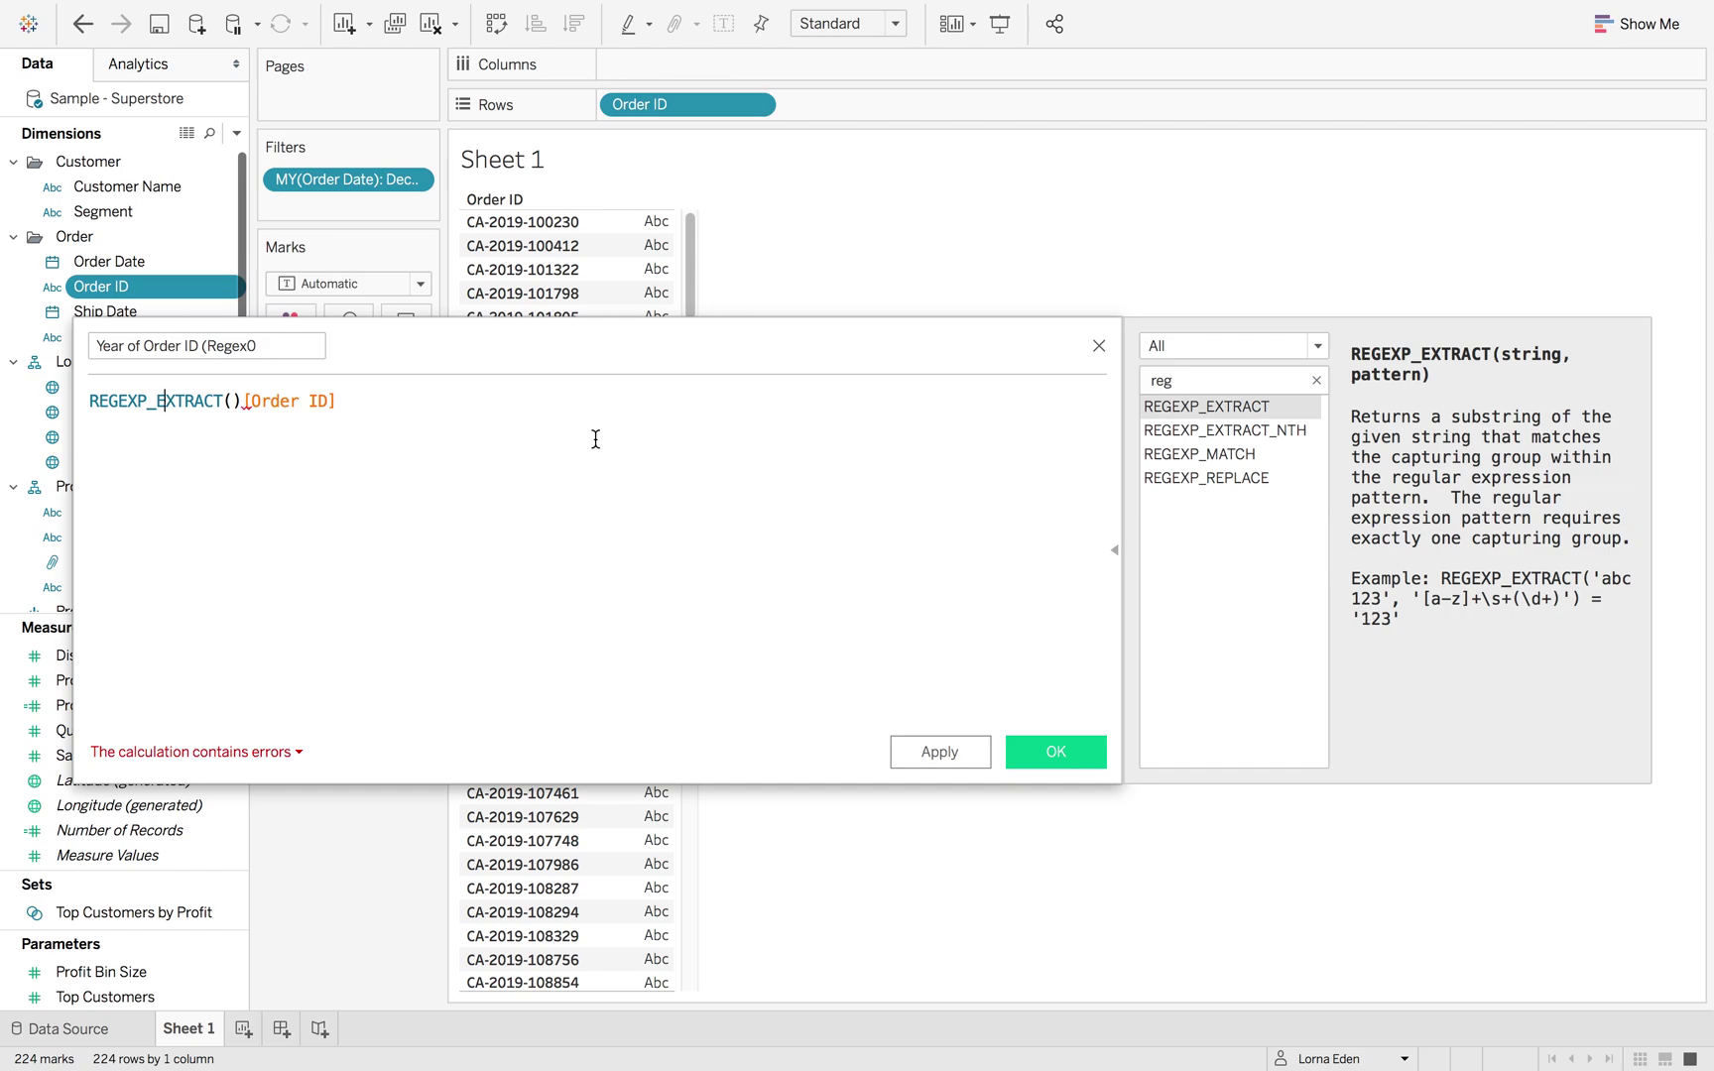
left_click(241, 403)
key("BackSpace")
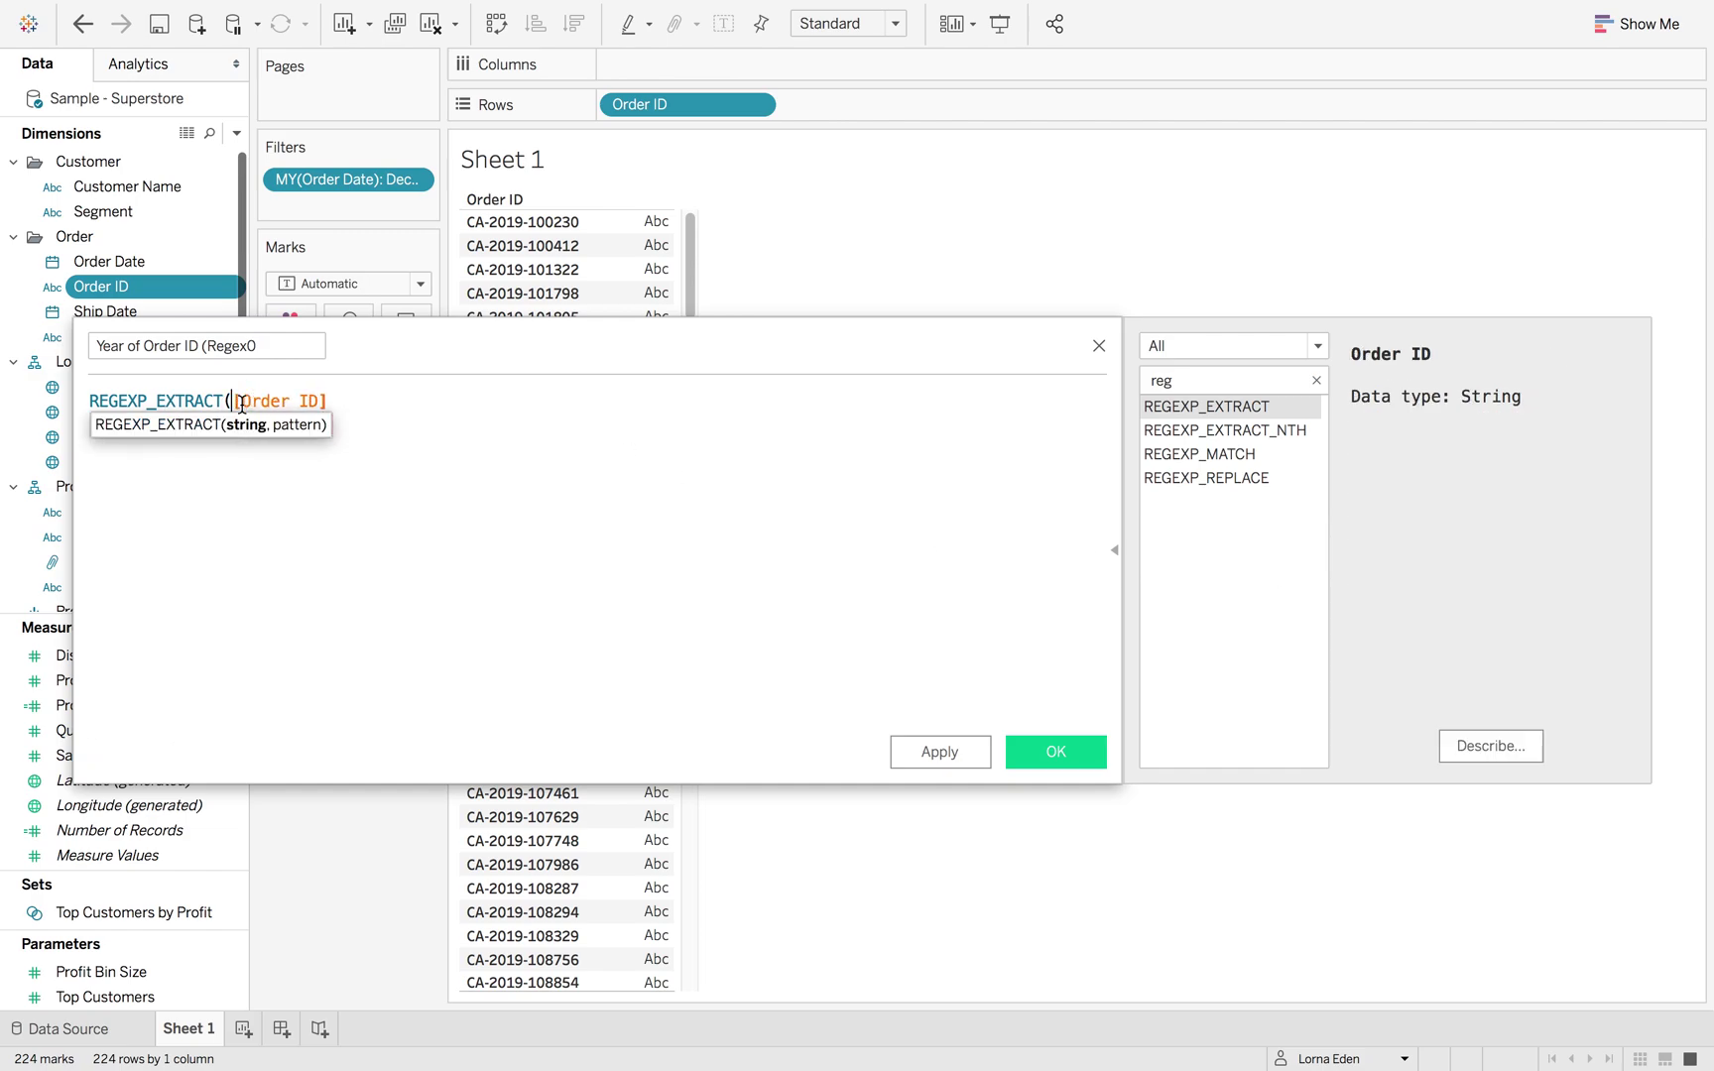
key("Right")
key("Right")
key("Right")
key("Right")
key("Right")
key("Right")
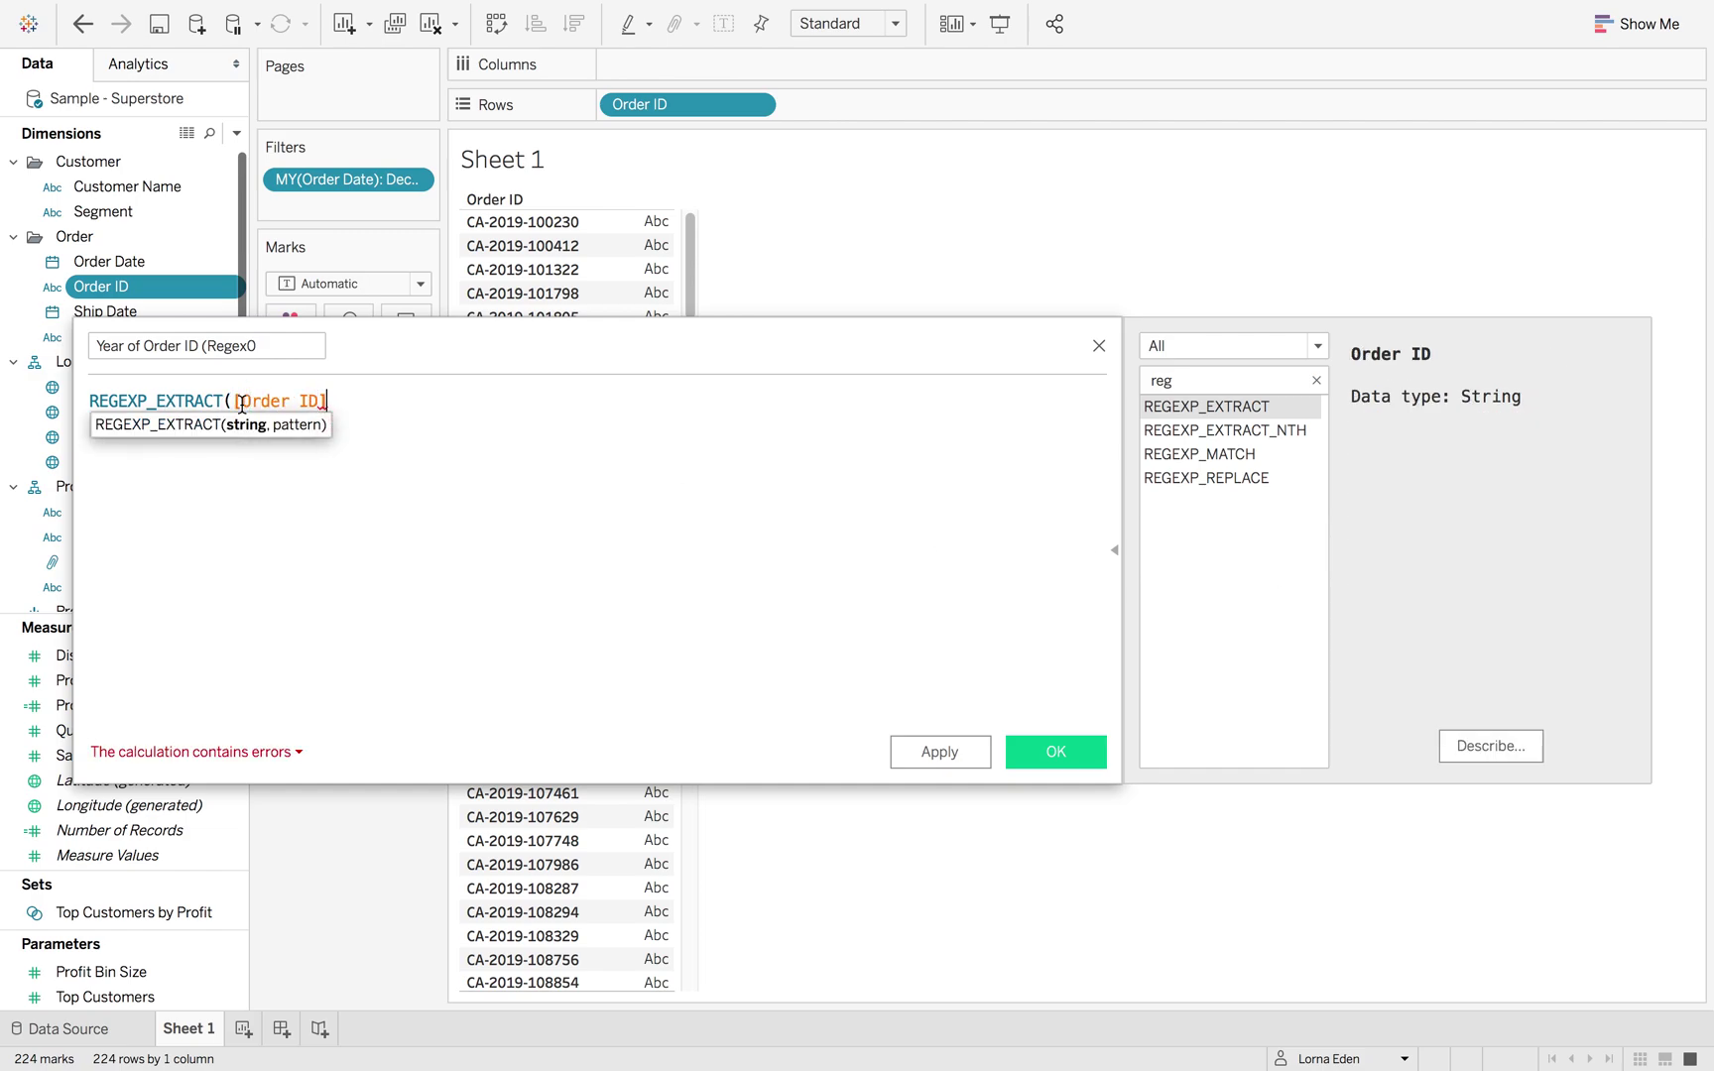
key("Right")
Complete the REGEXP_EXTRACT formula with the pattern "-(\d)-" and a closing parenthesis.
type(",\"")
type("-")
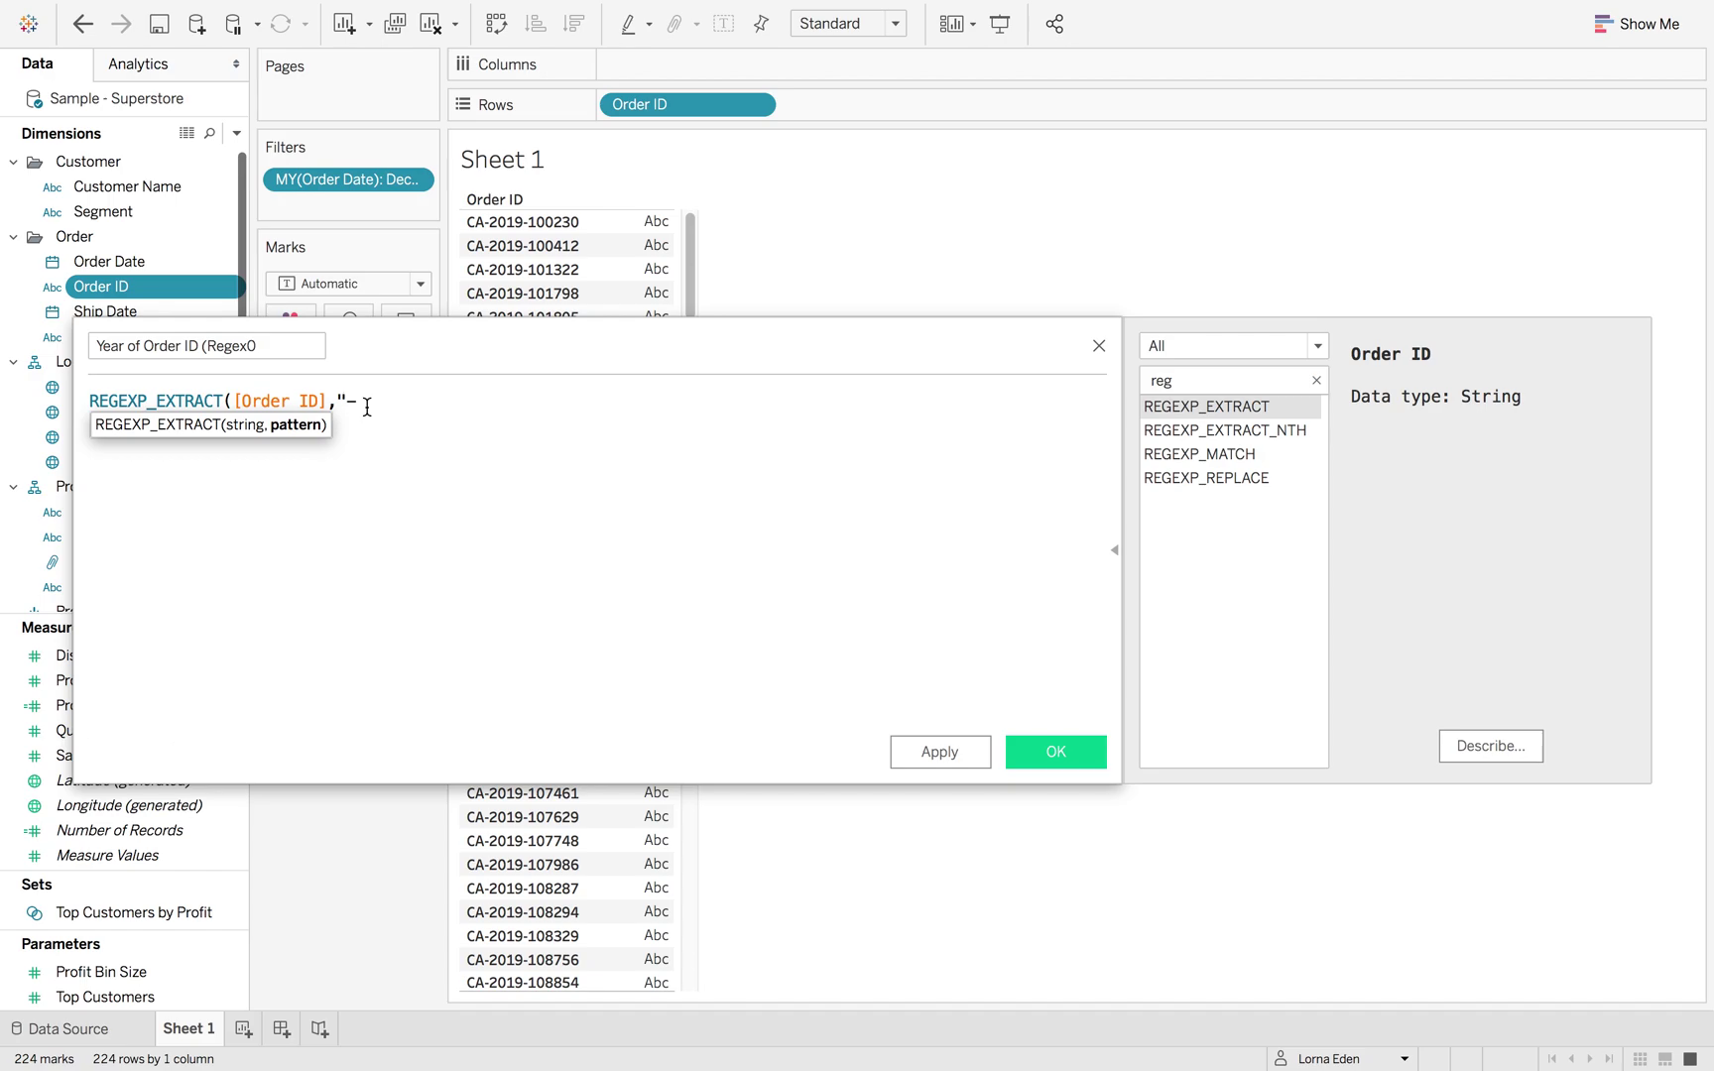
type("()")
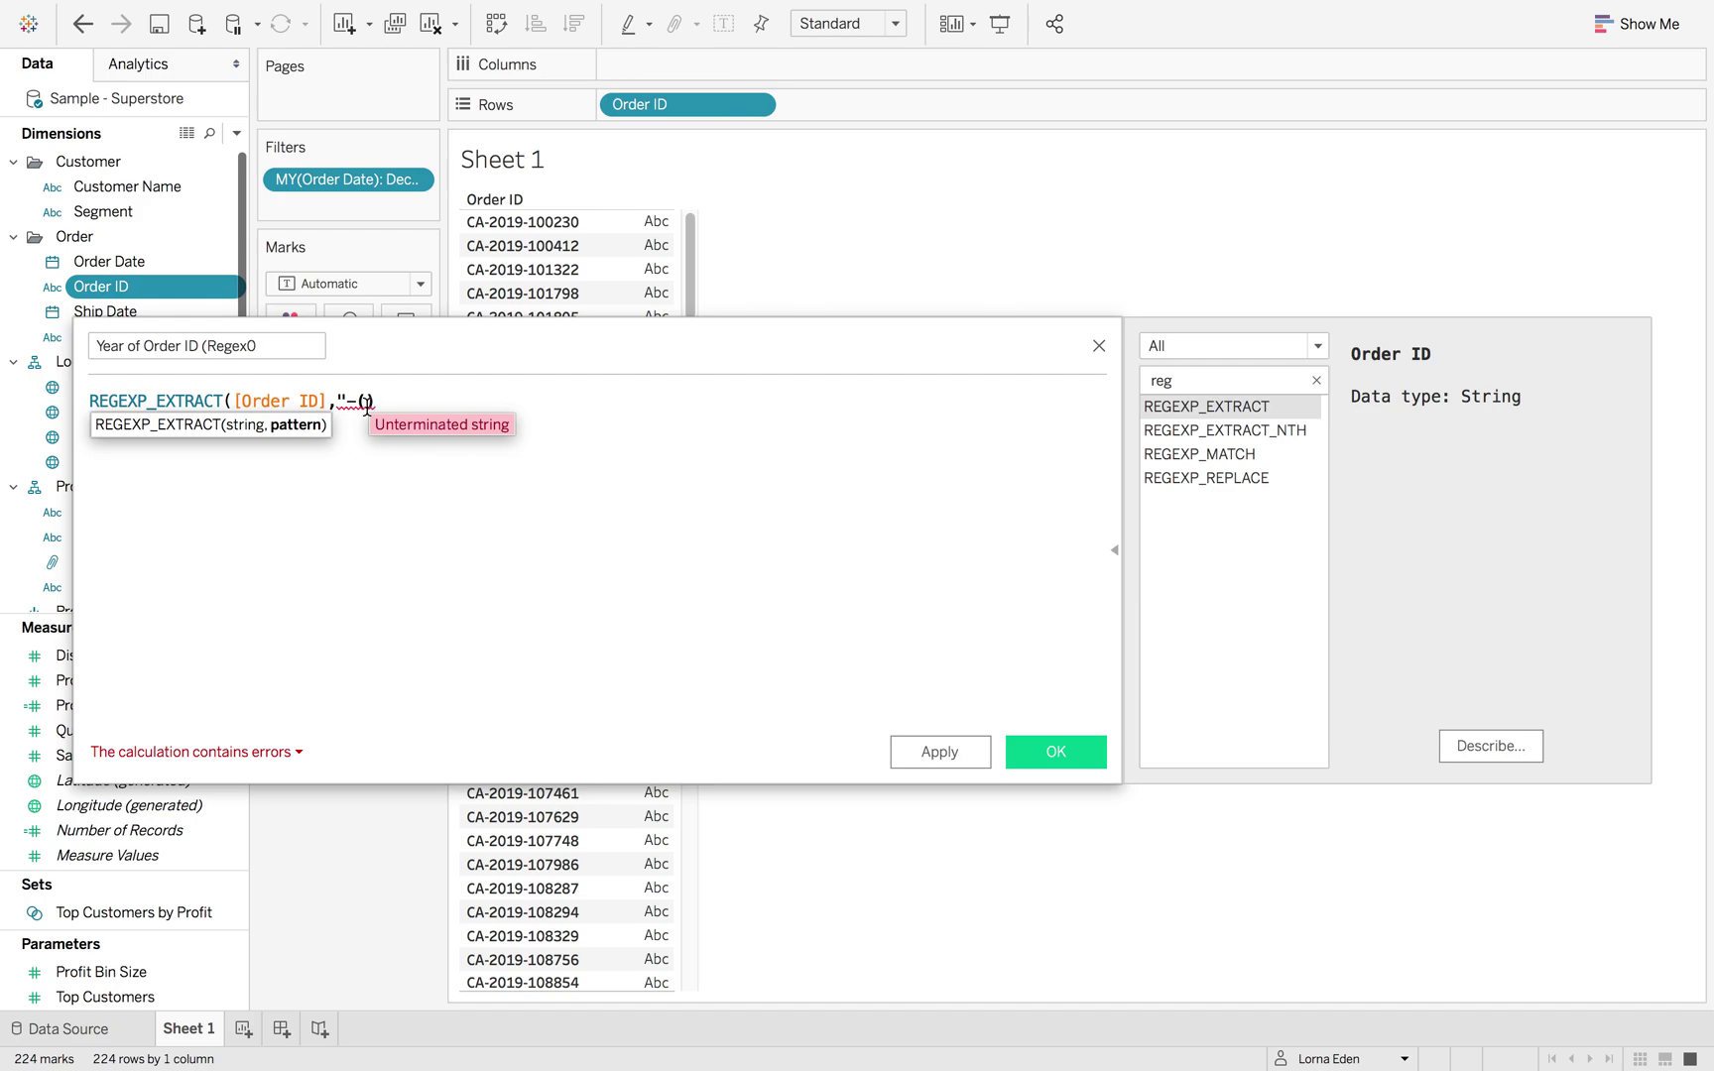
type("-\"")
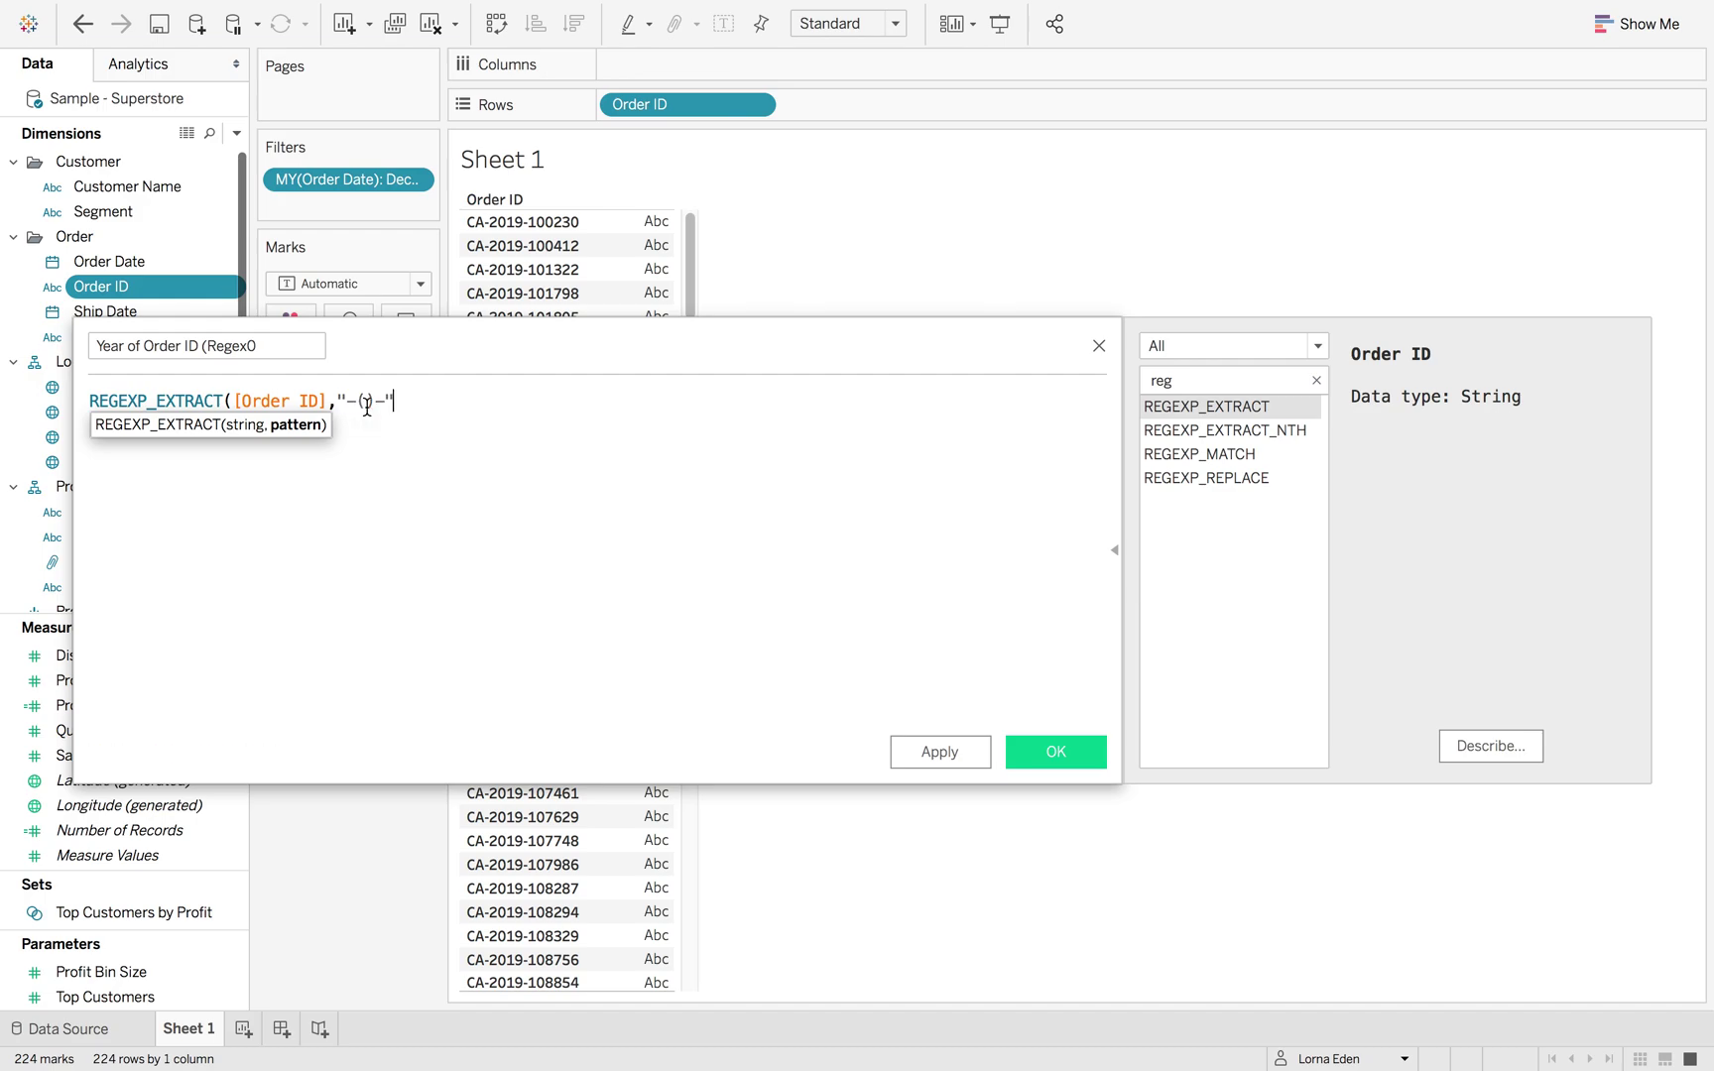
left_click(365, 400)
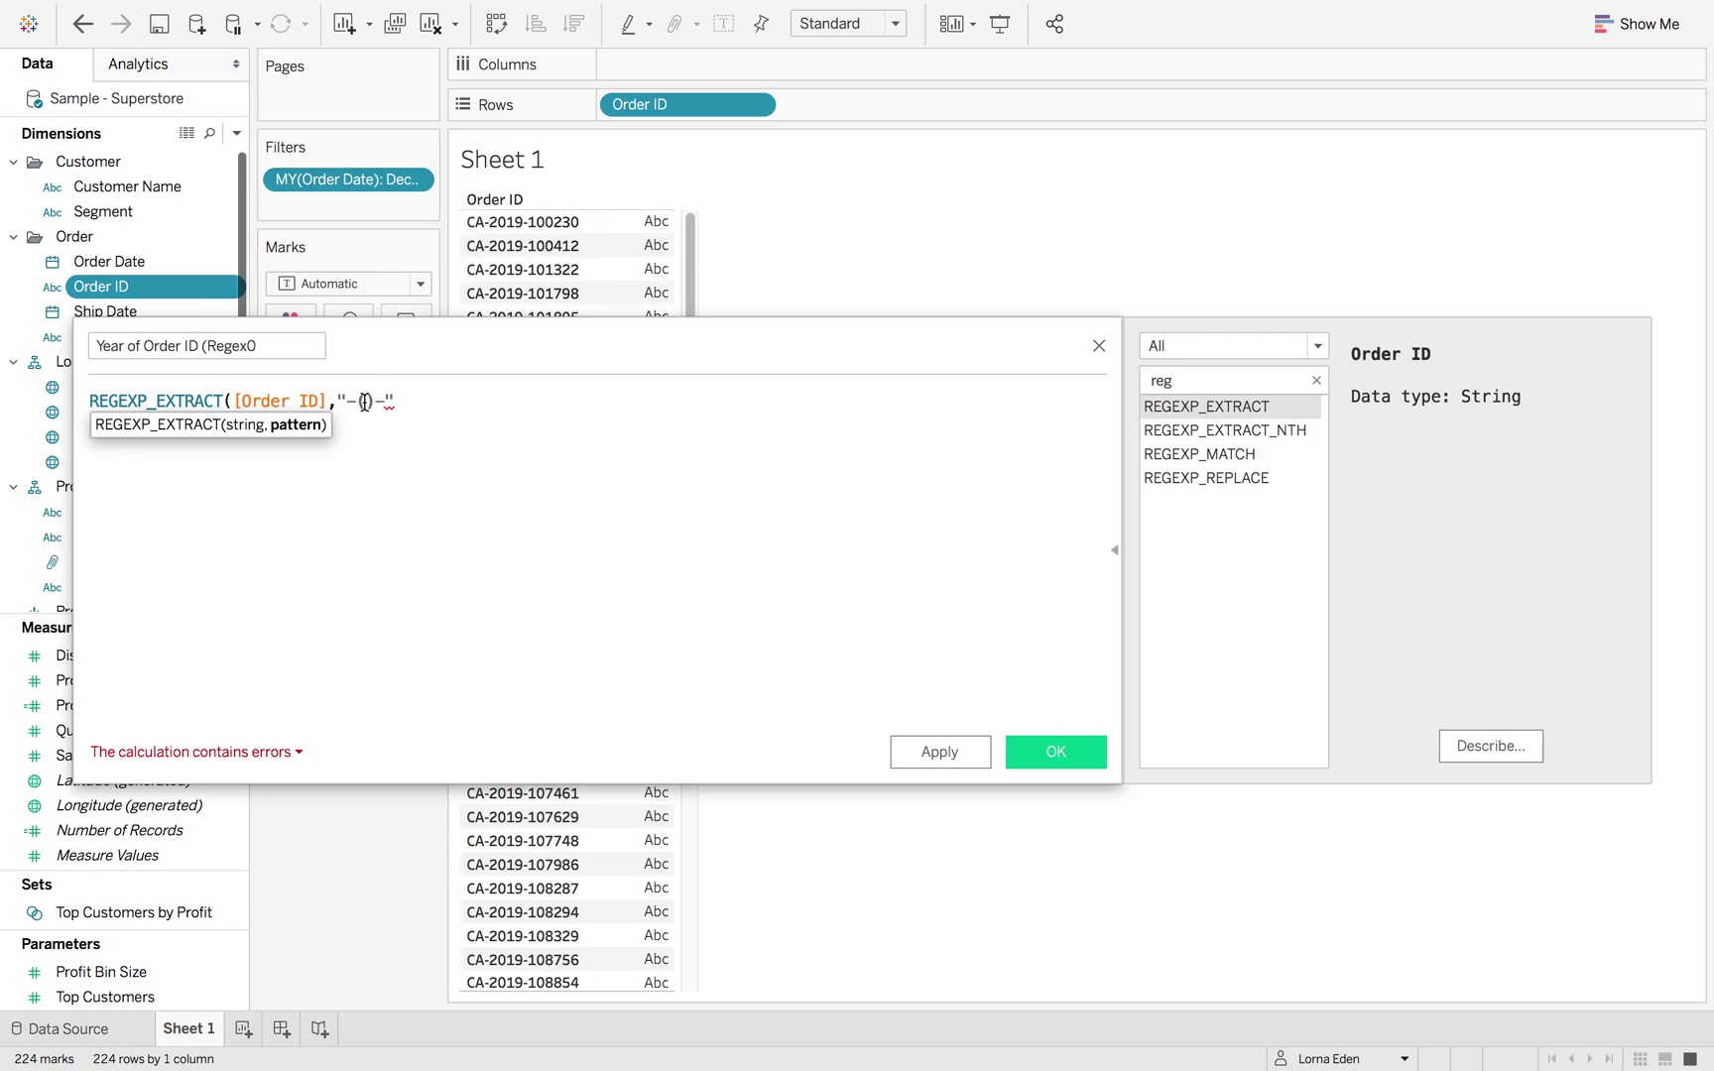
type("\\d")
left_click(437, 404)
type(")")
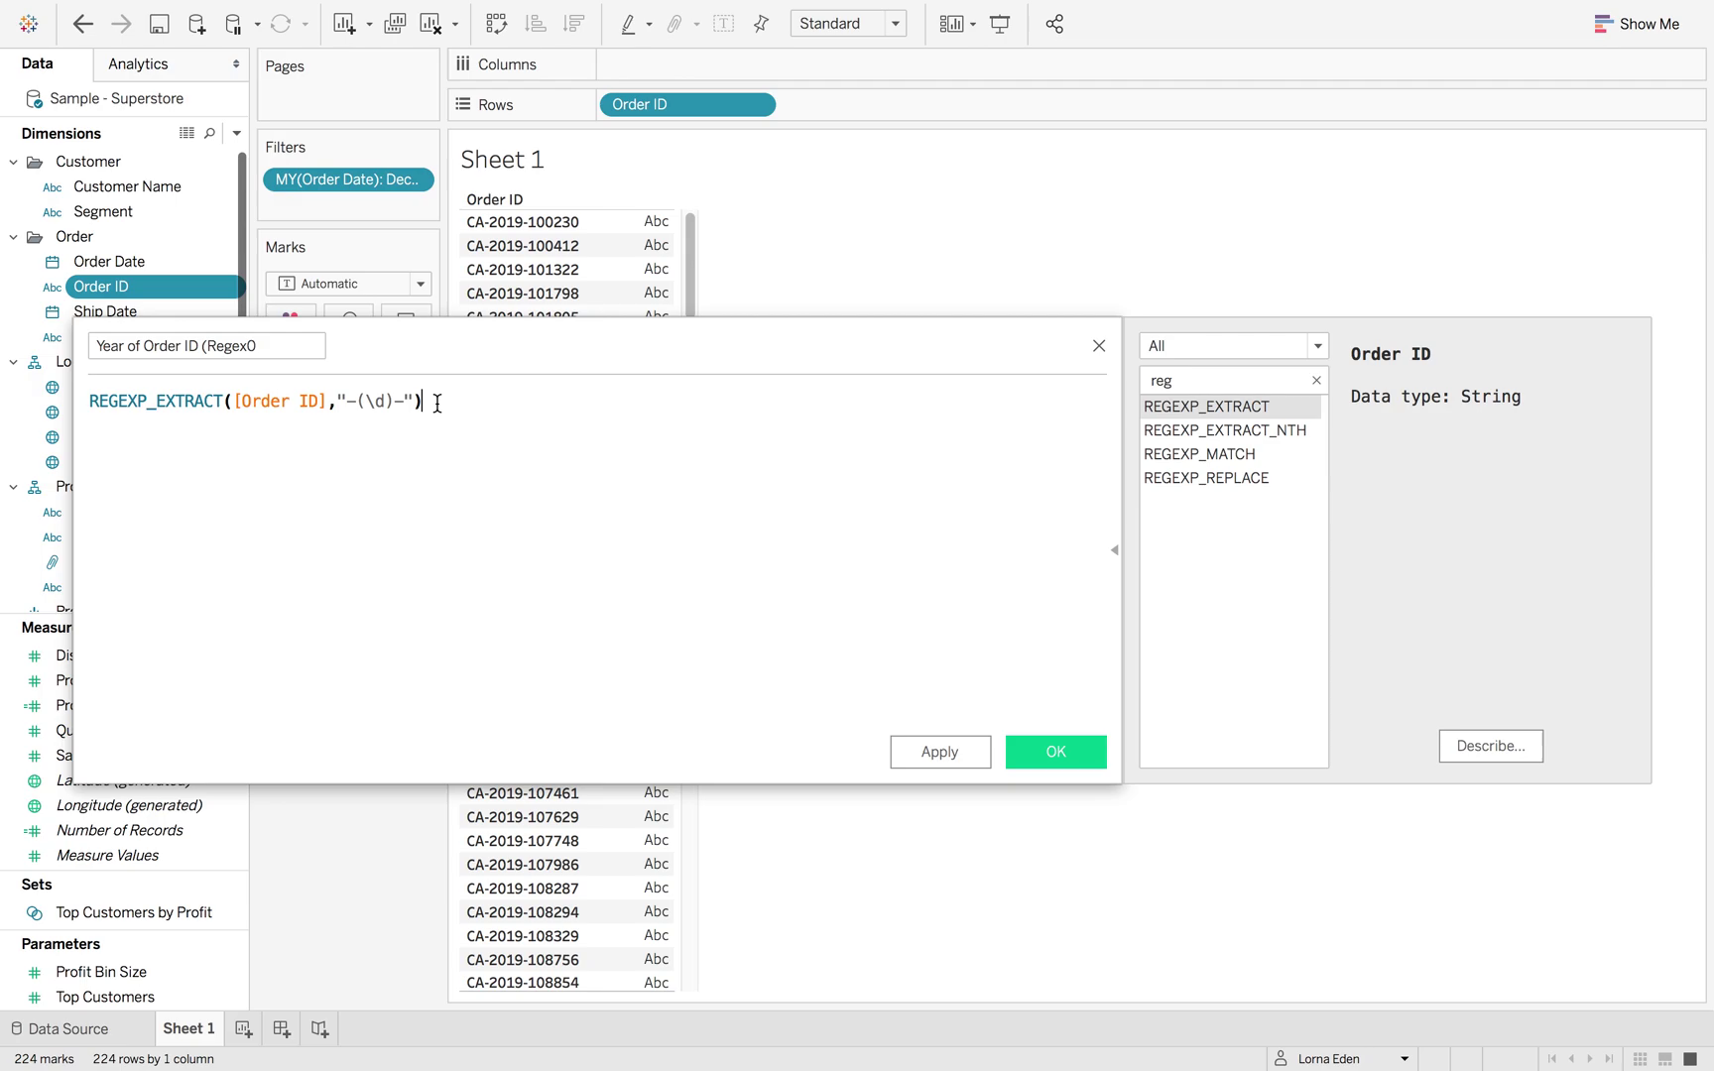
Correct the calculated field's name to "Year of Order ID (Regex)" and apply the calculation.
left_click(307, 347)
key("BackSpace")
type(")")
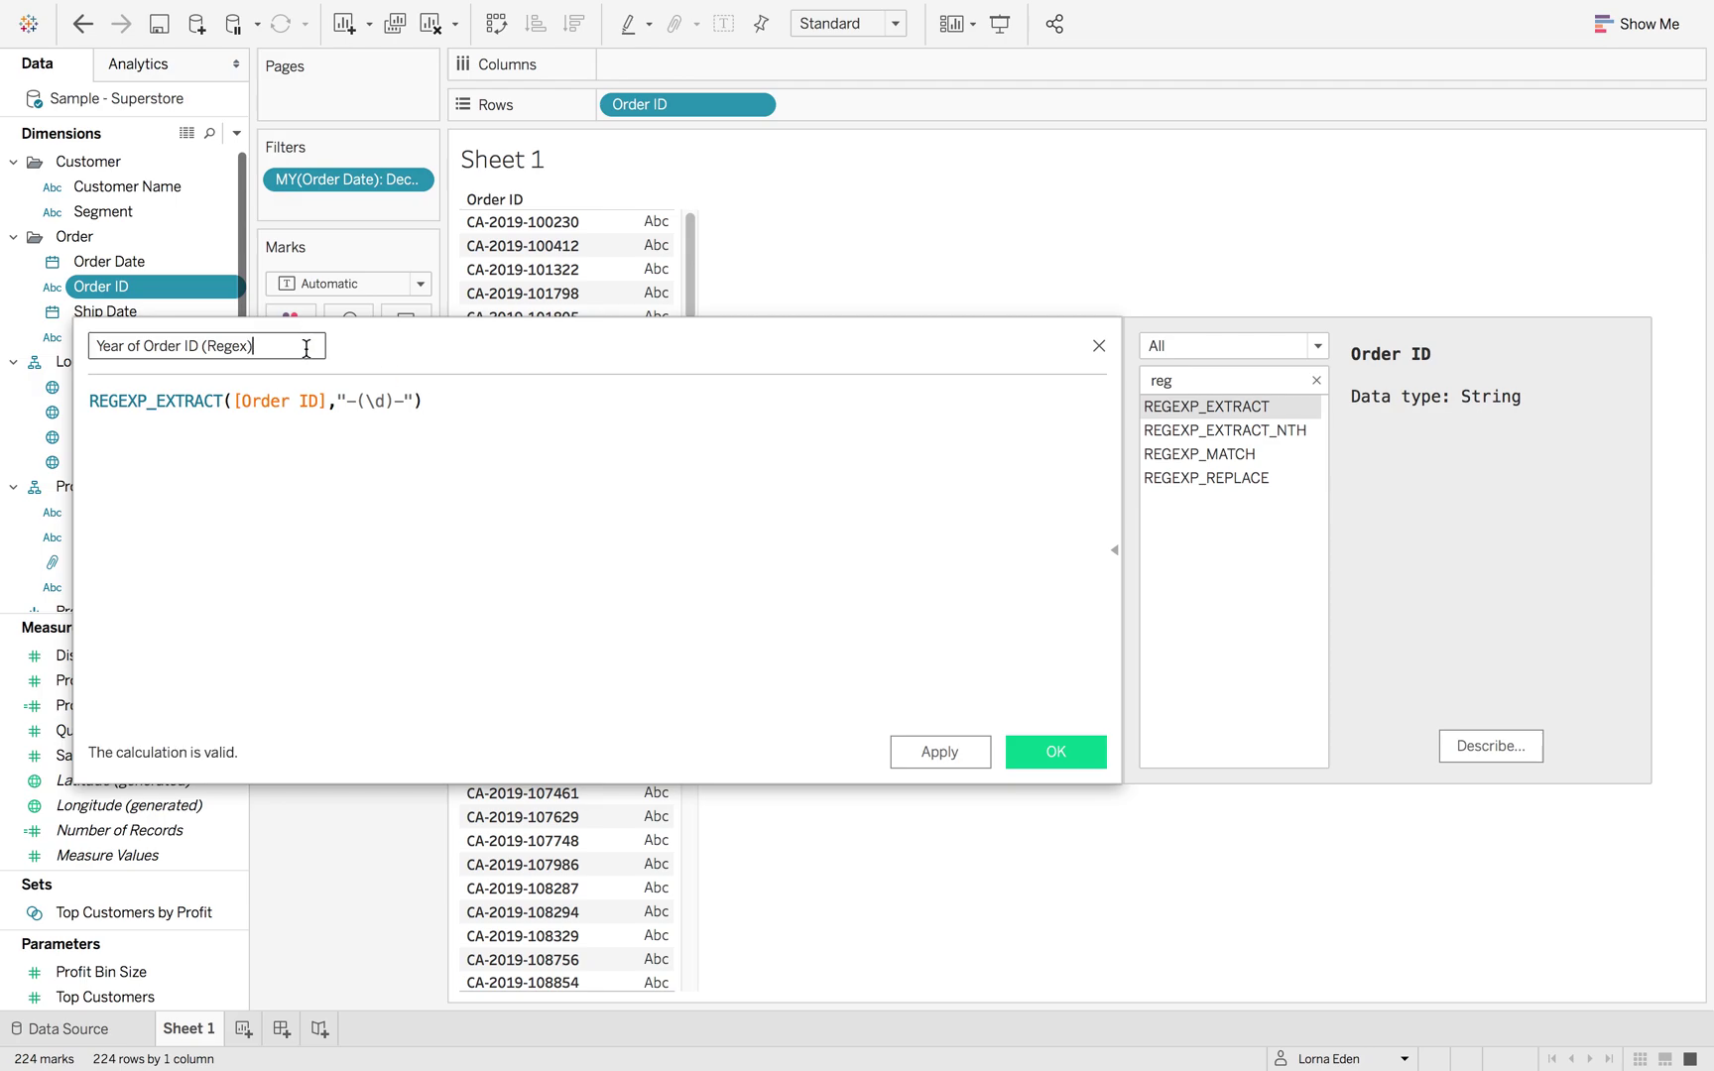
left_click(923, 745)
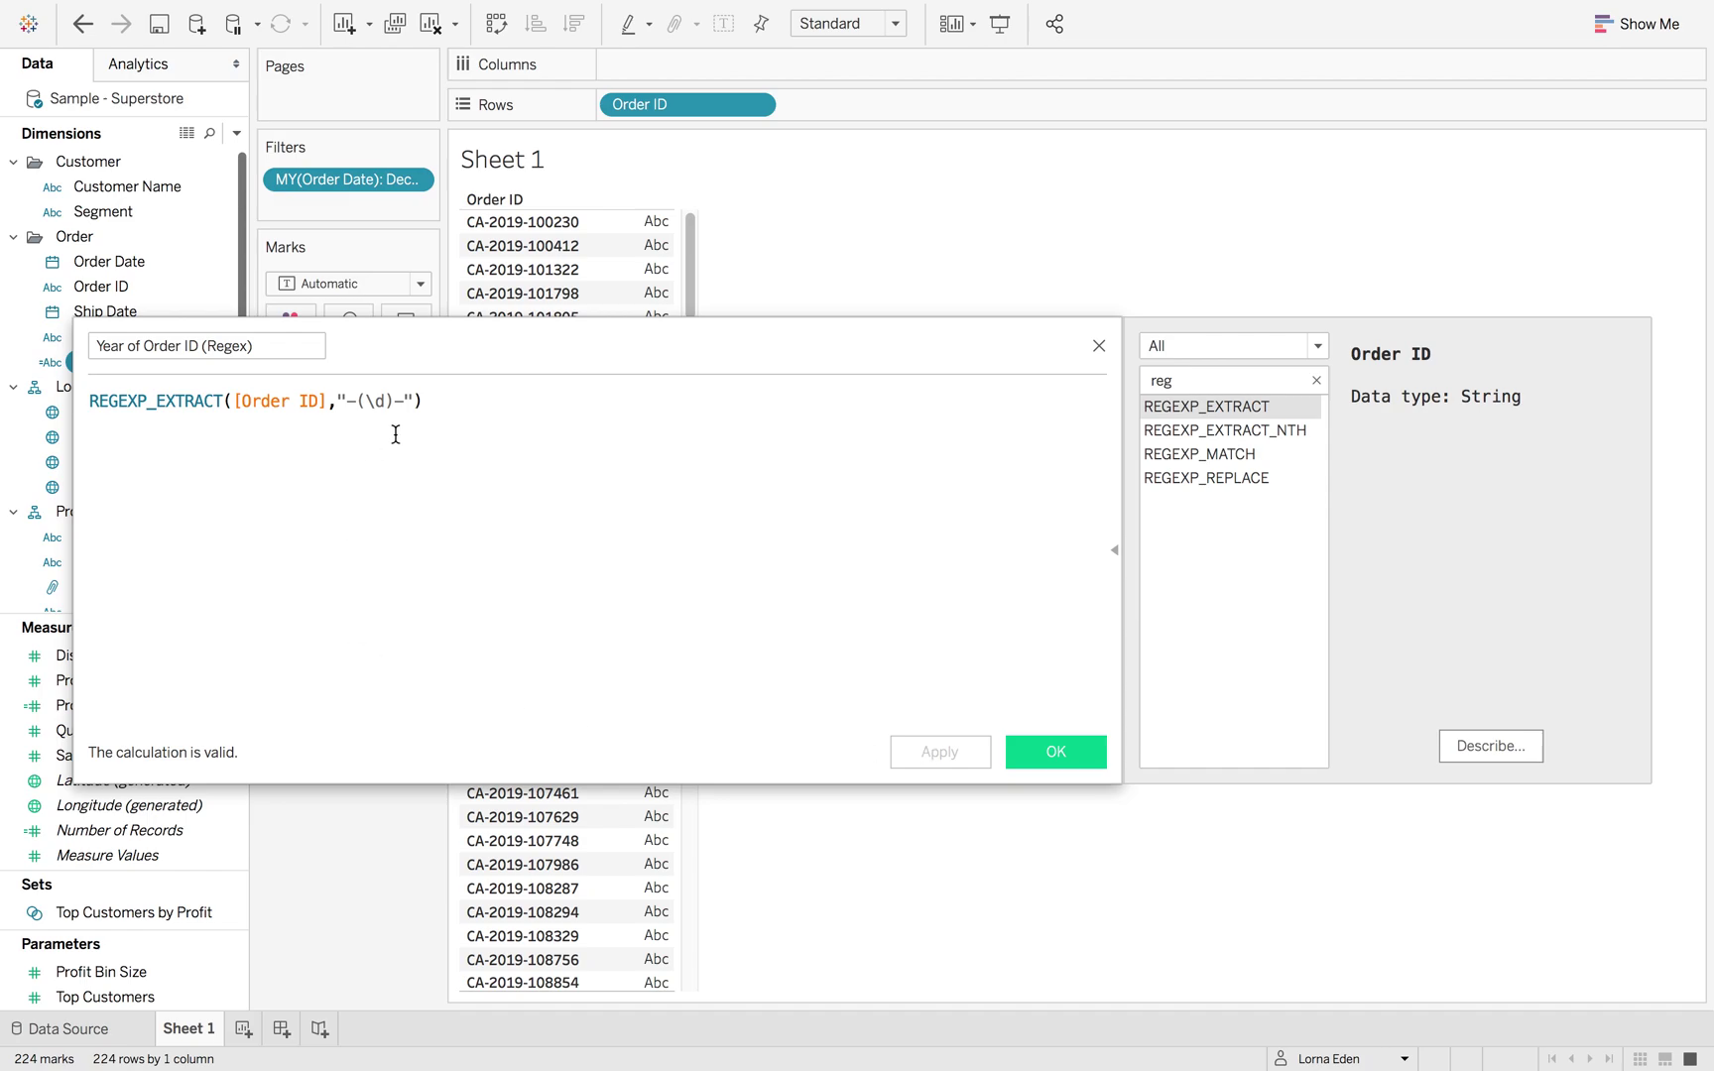
Add Year of Order ID (Regex) to Rows after Order ID, keeping the calculation editor open clear of the first table rows.
left_click_drag(459, 348, 397, 490)
left_click_drag(188, 361, 843, 103)
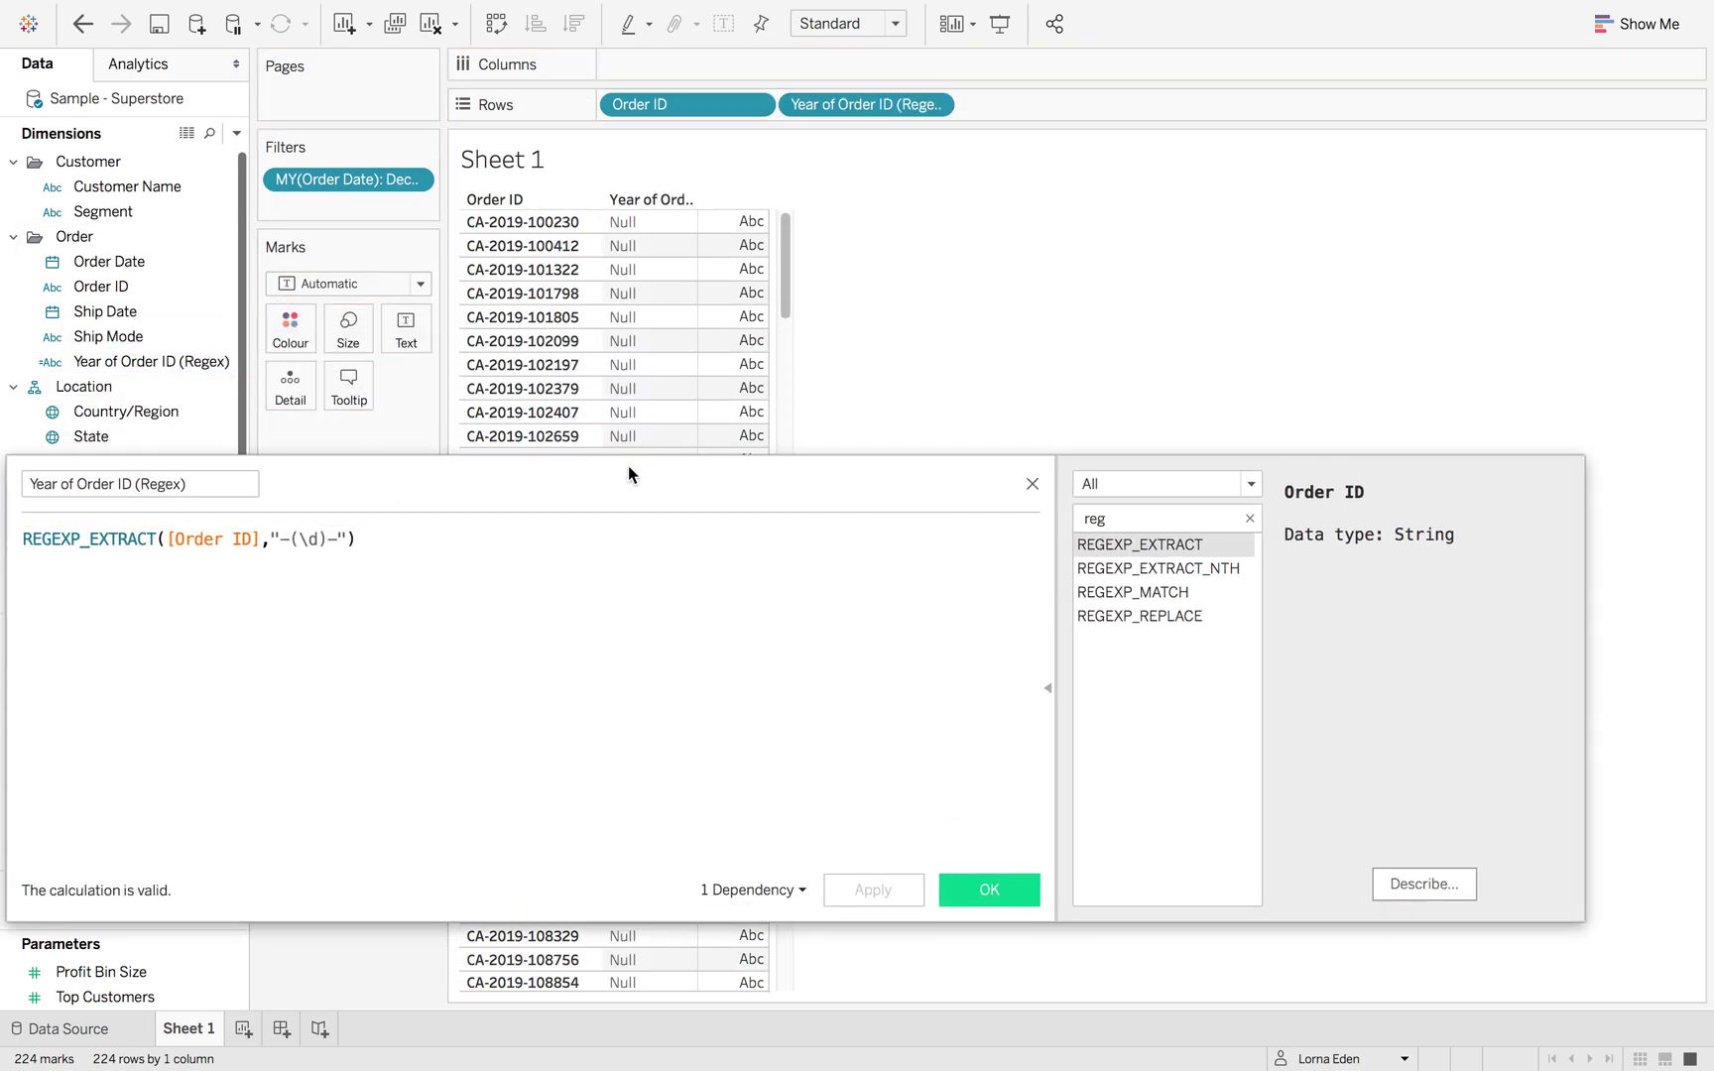
left_click_drag(628, 474, 771, 464)
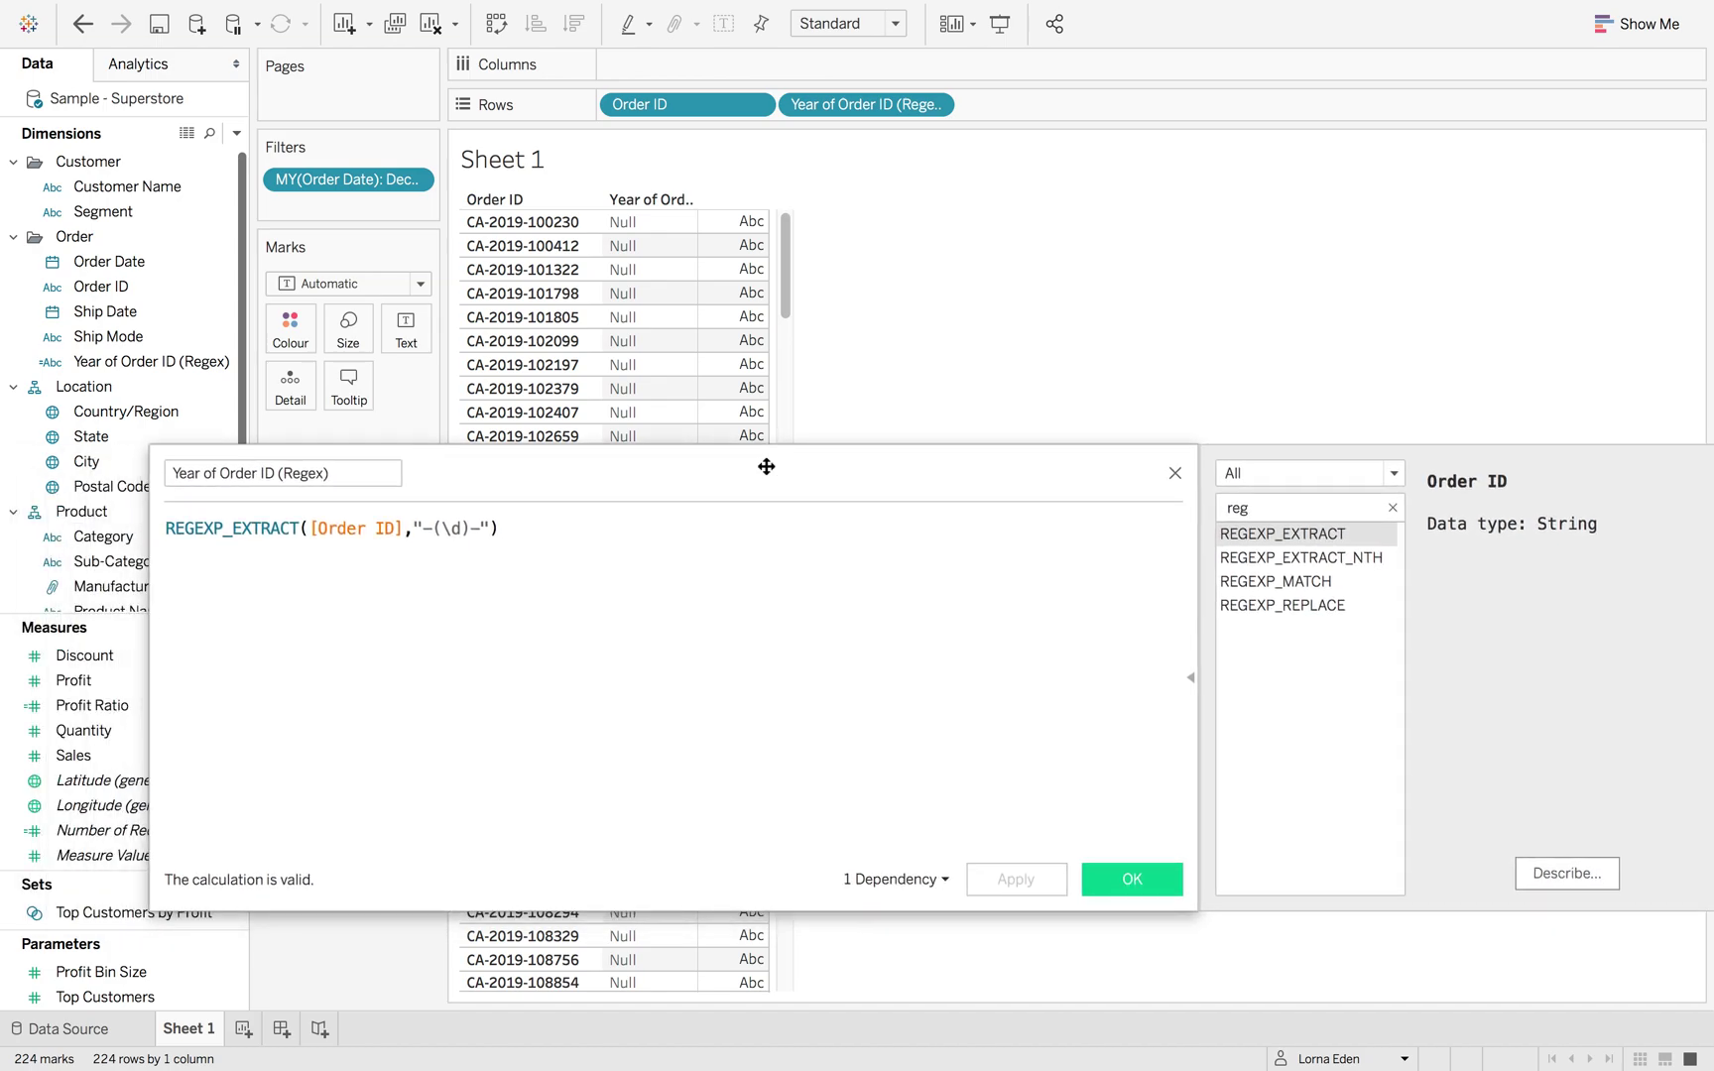
Change the REGEXP_EXTRACT pattern to "-(\d+)-" and apply the calculation.
left_click(461, 528)
type(")")
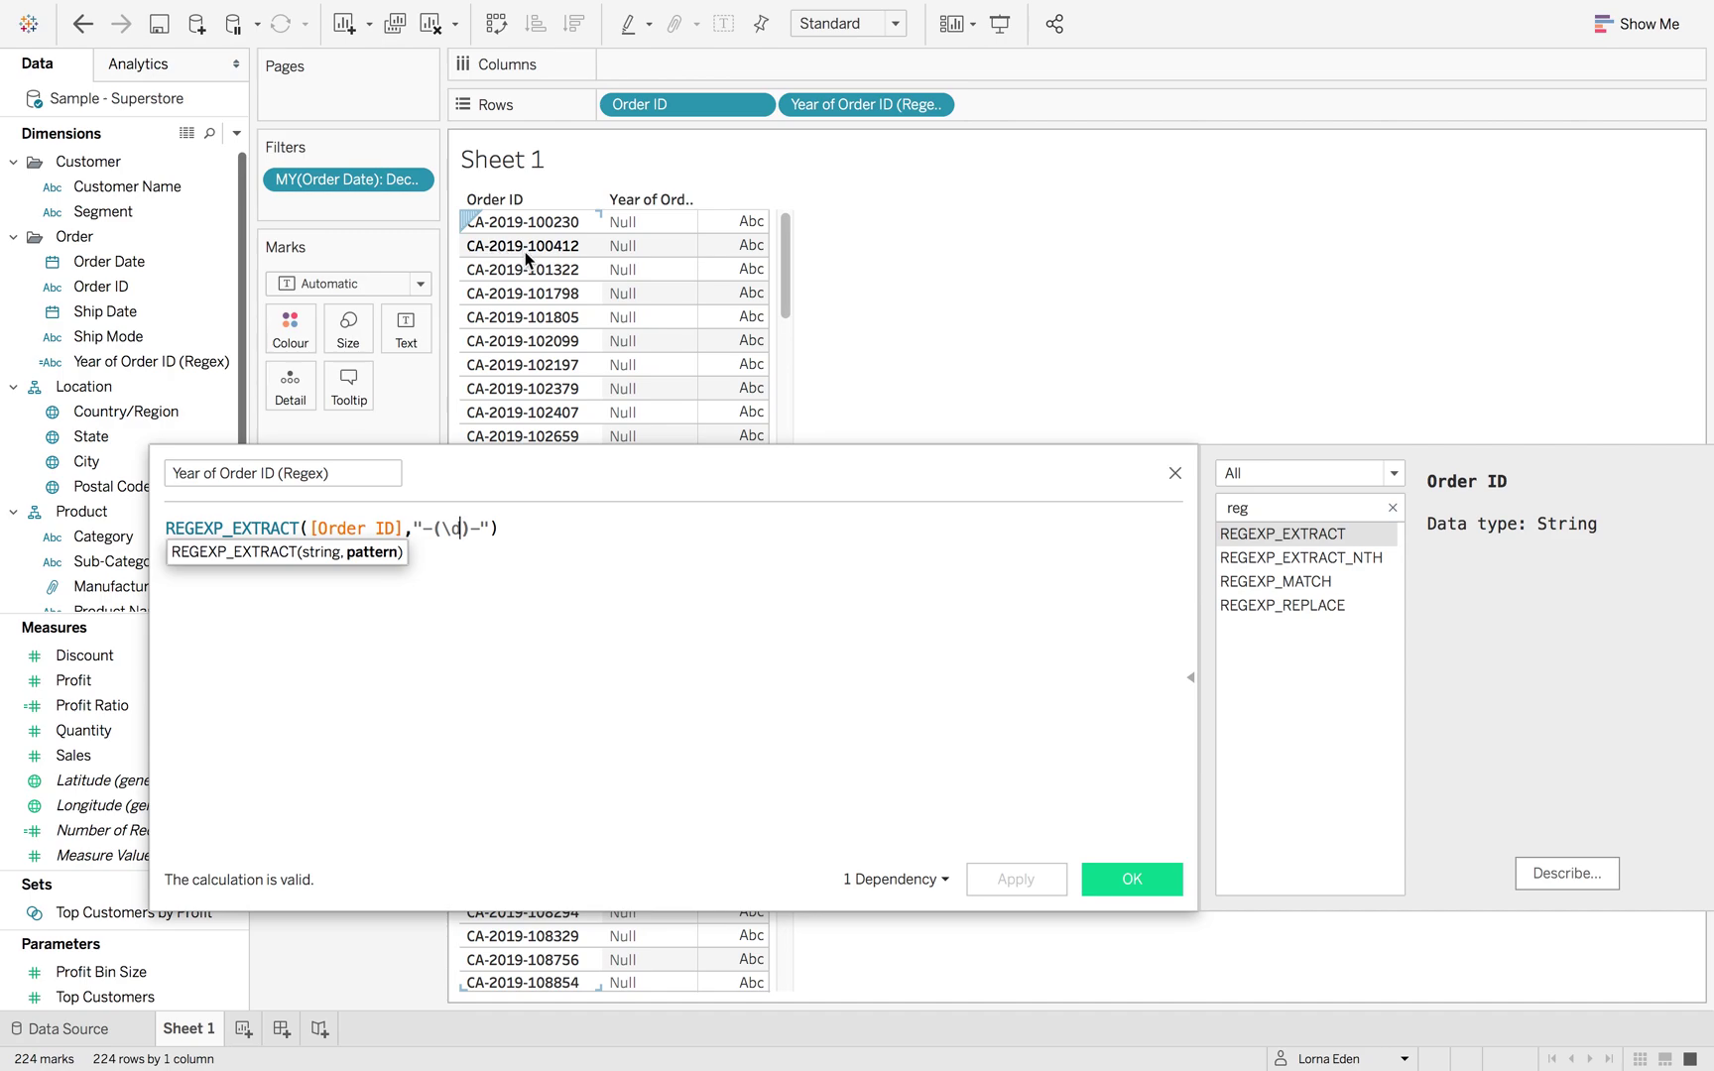
type("+")
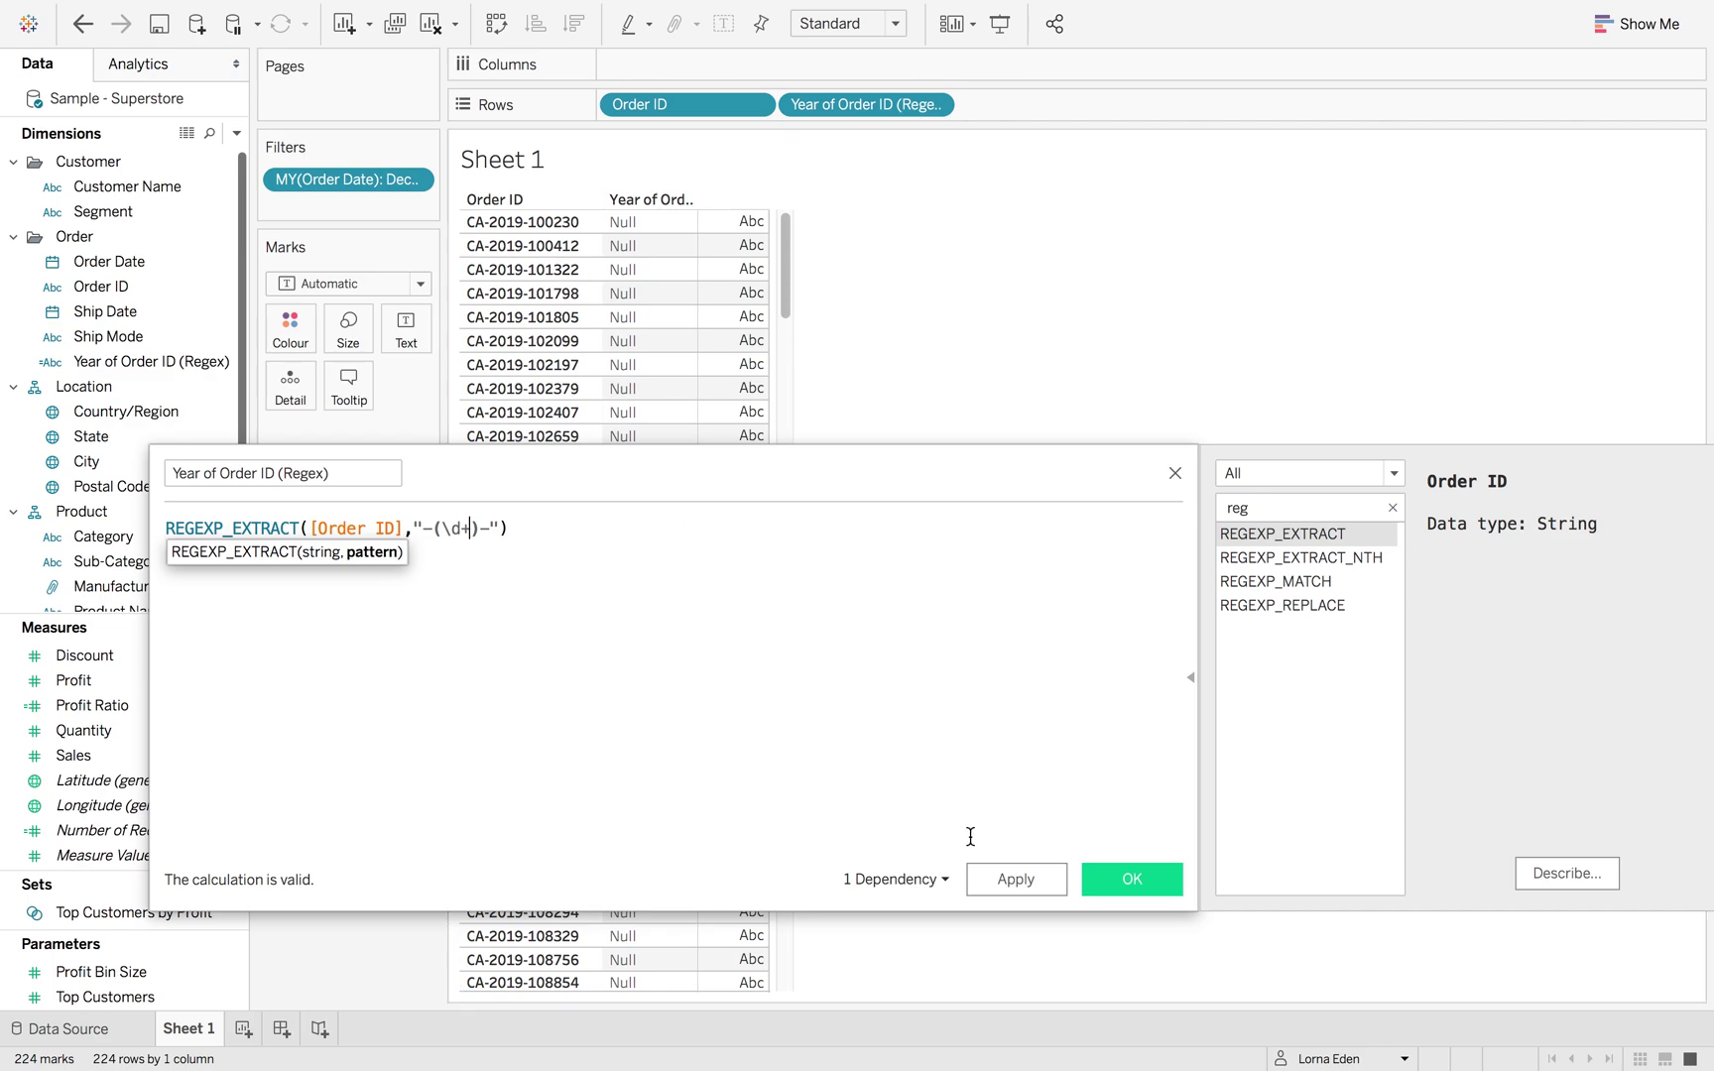
left_click(1000, 879)
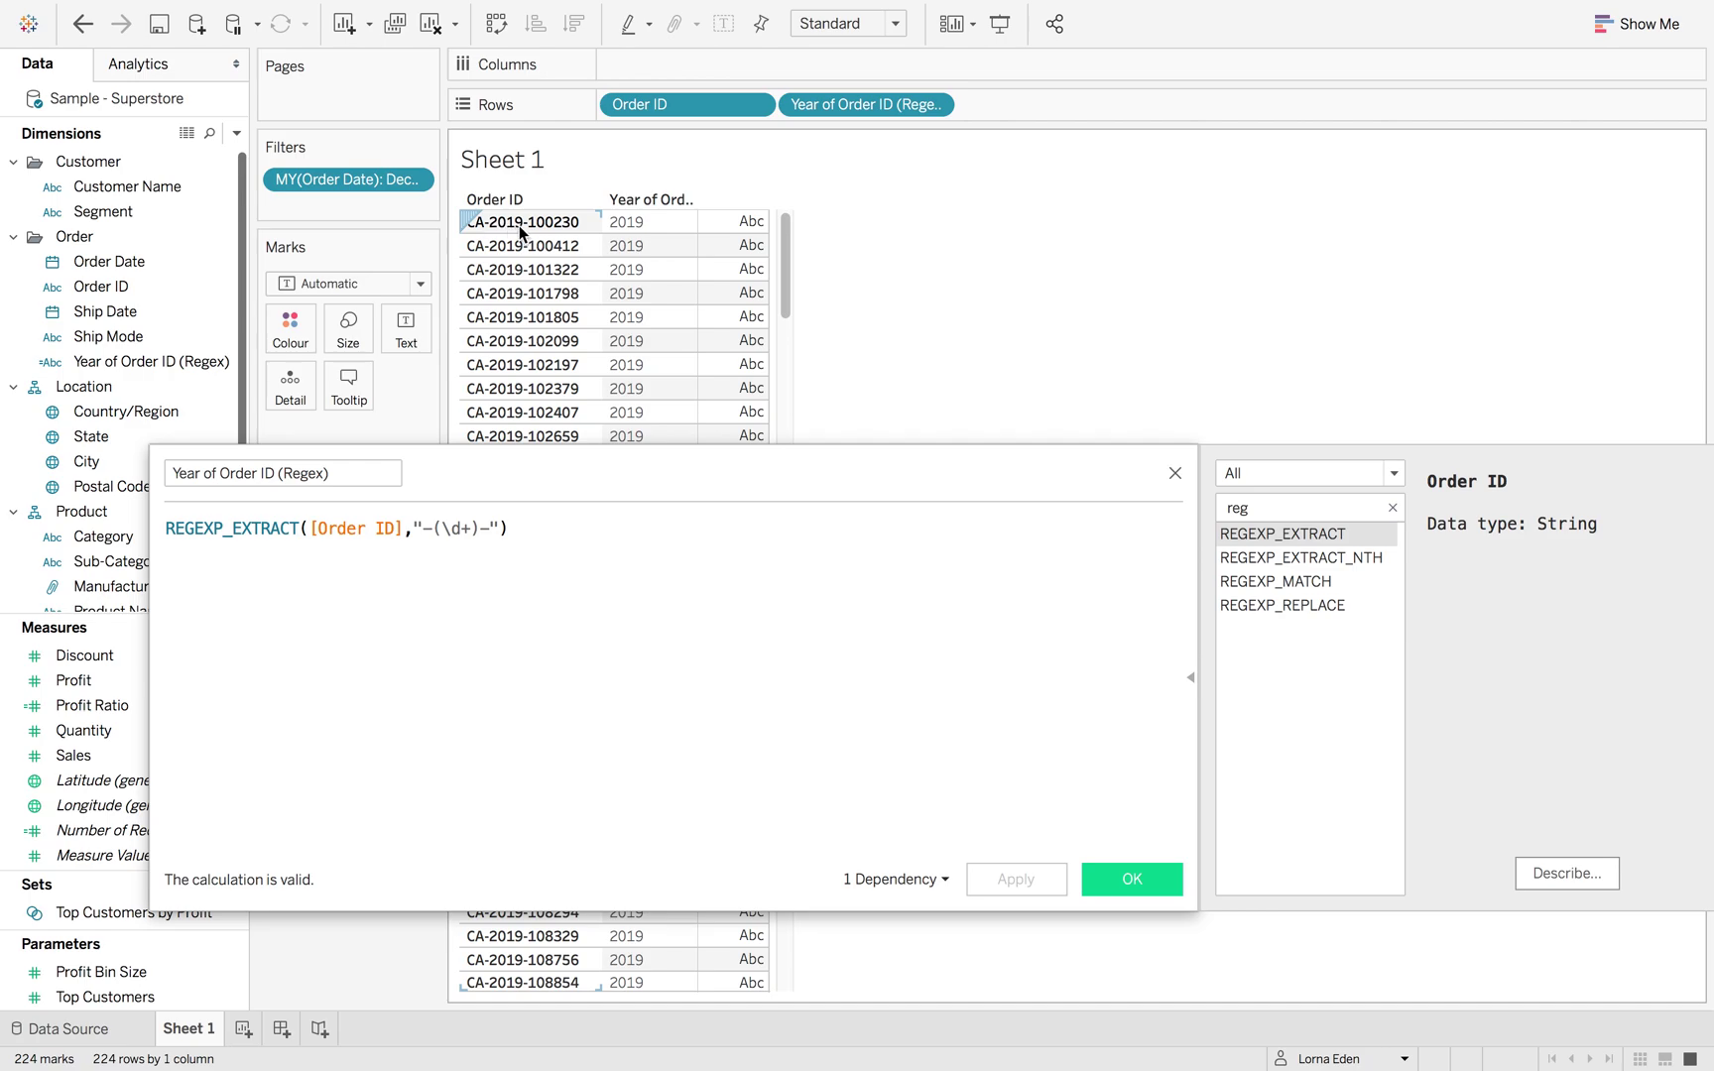
Change the pattern to "-(\d+\-\d+)" to capture both number groups, apply it and close the calculation.
left_click(491, 529)
key("BackSpace")
key("Left")
type("|")
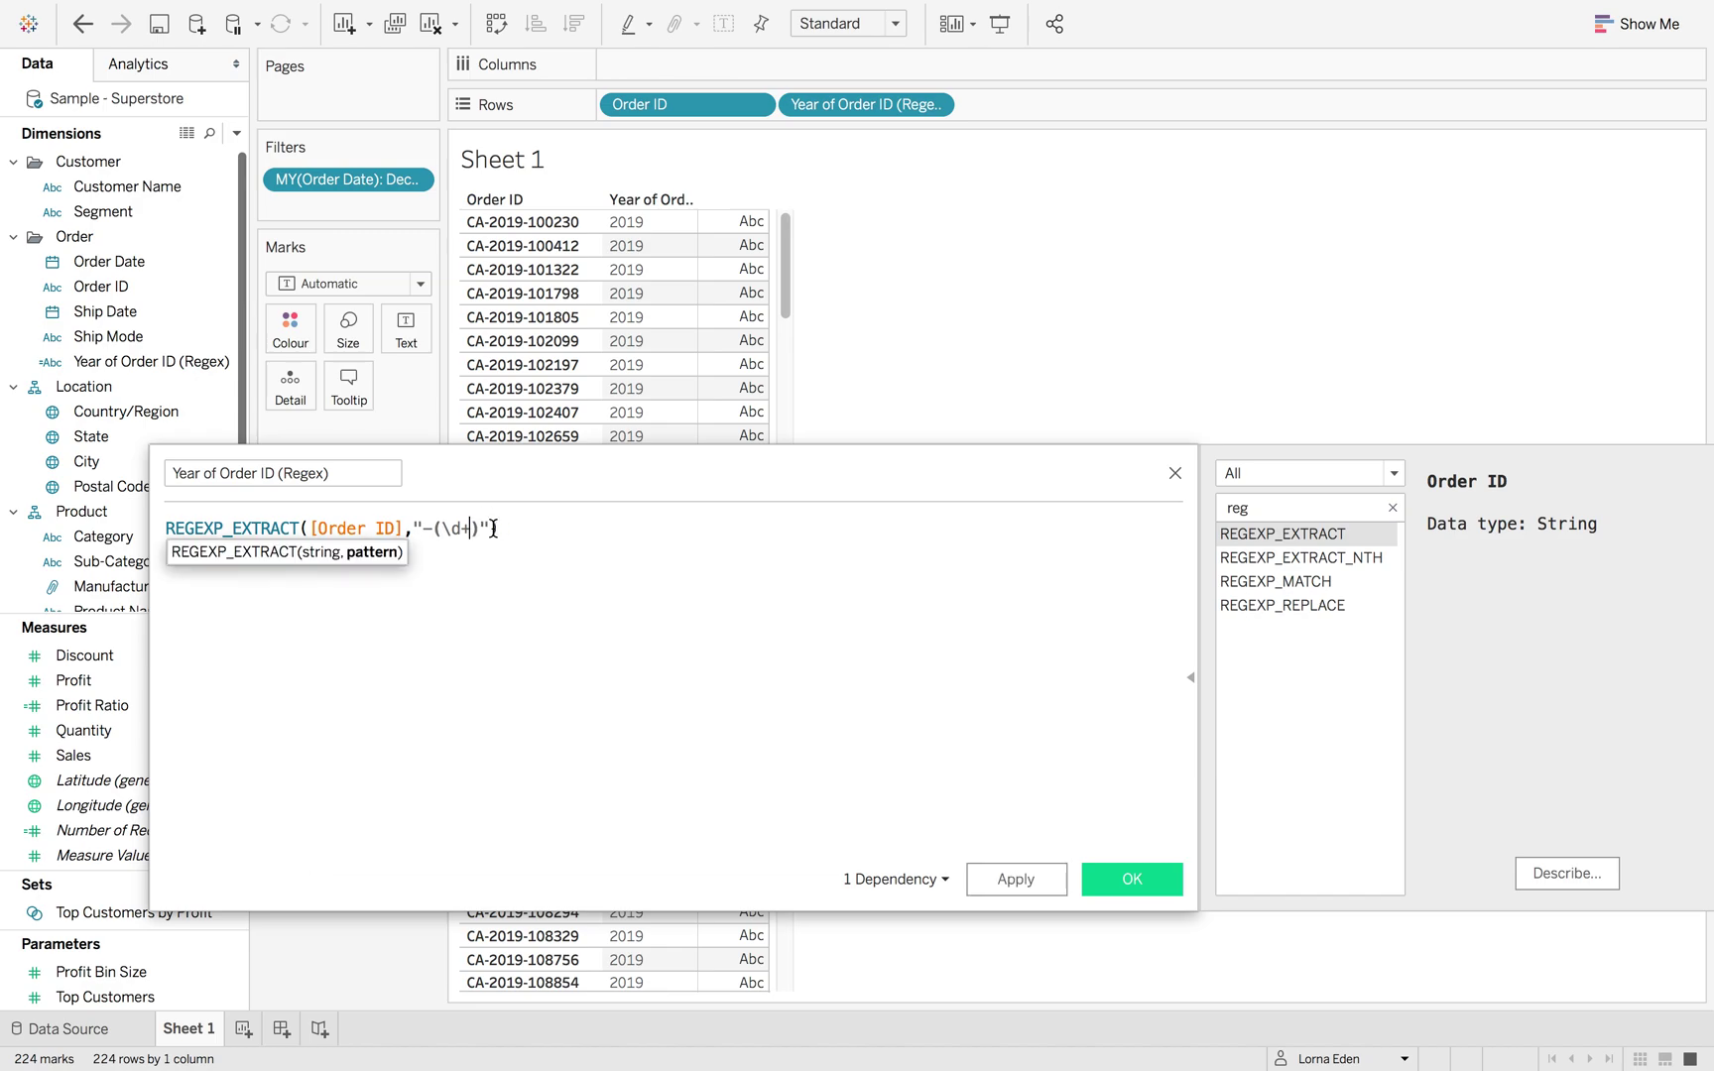
type("\\-")
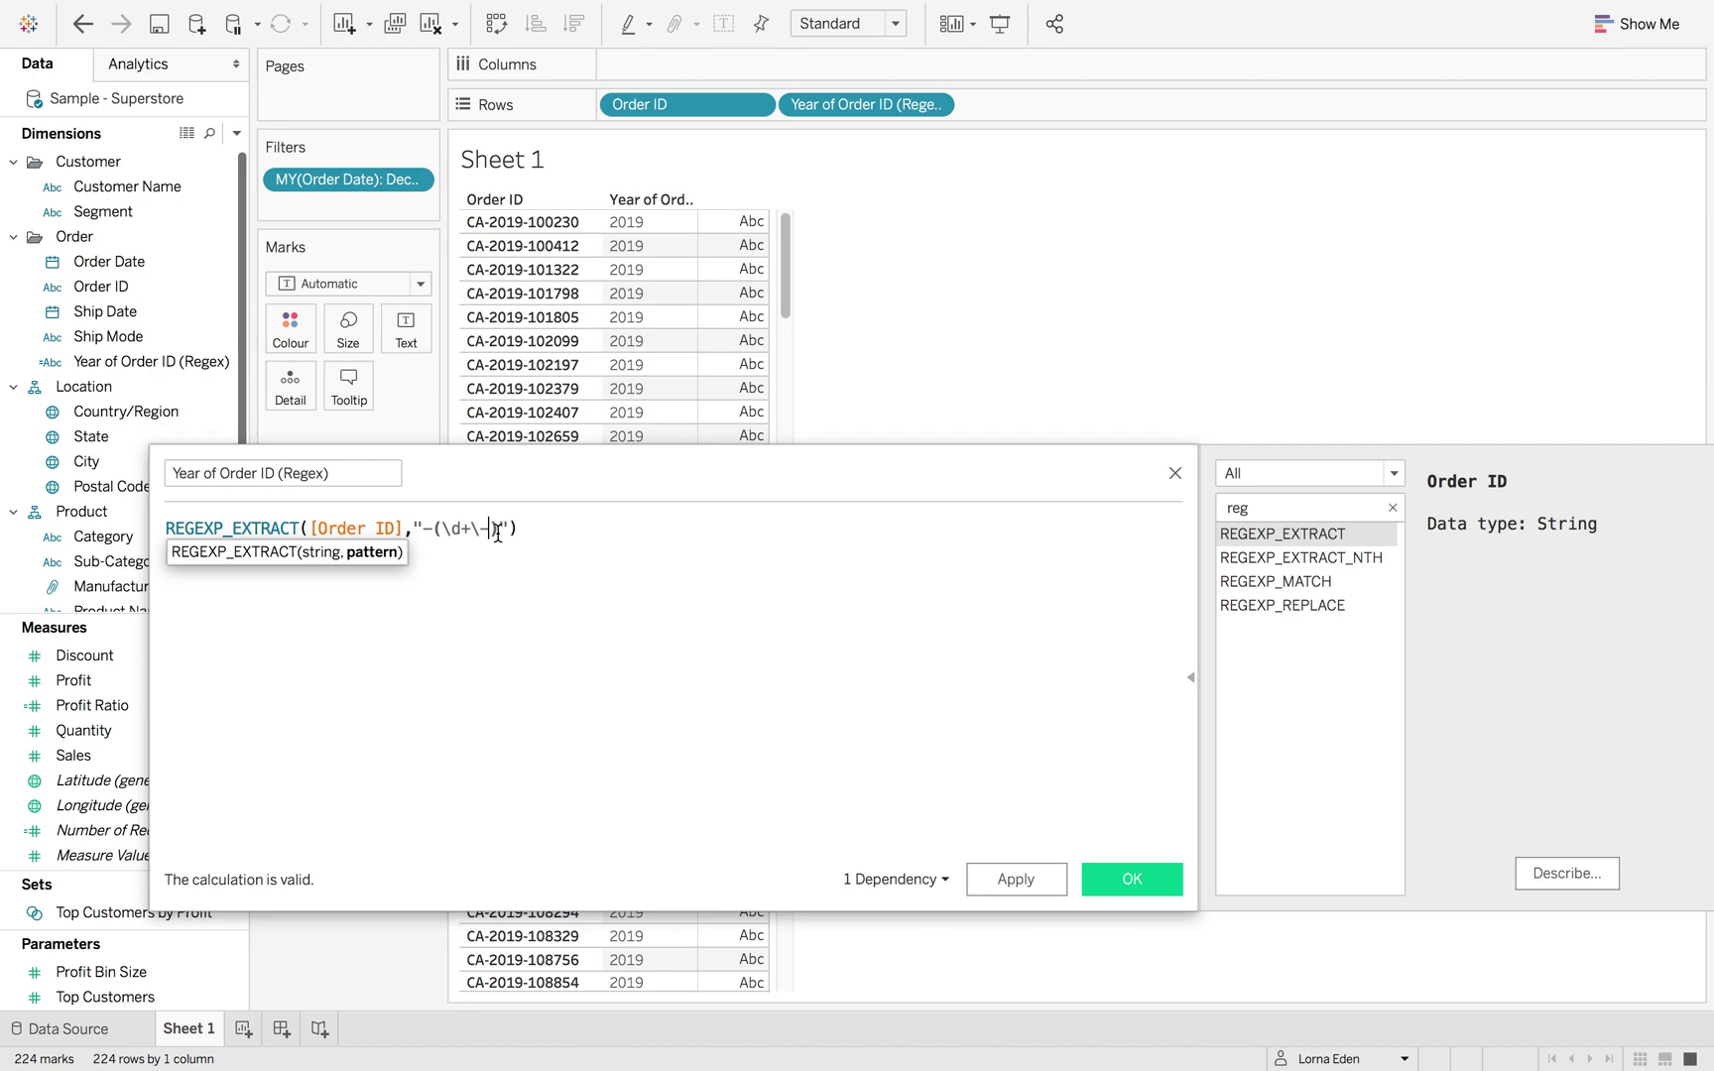
type("\\d+")
left_click(1015, 880)
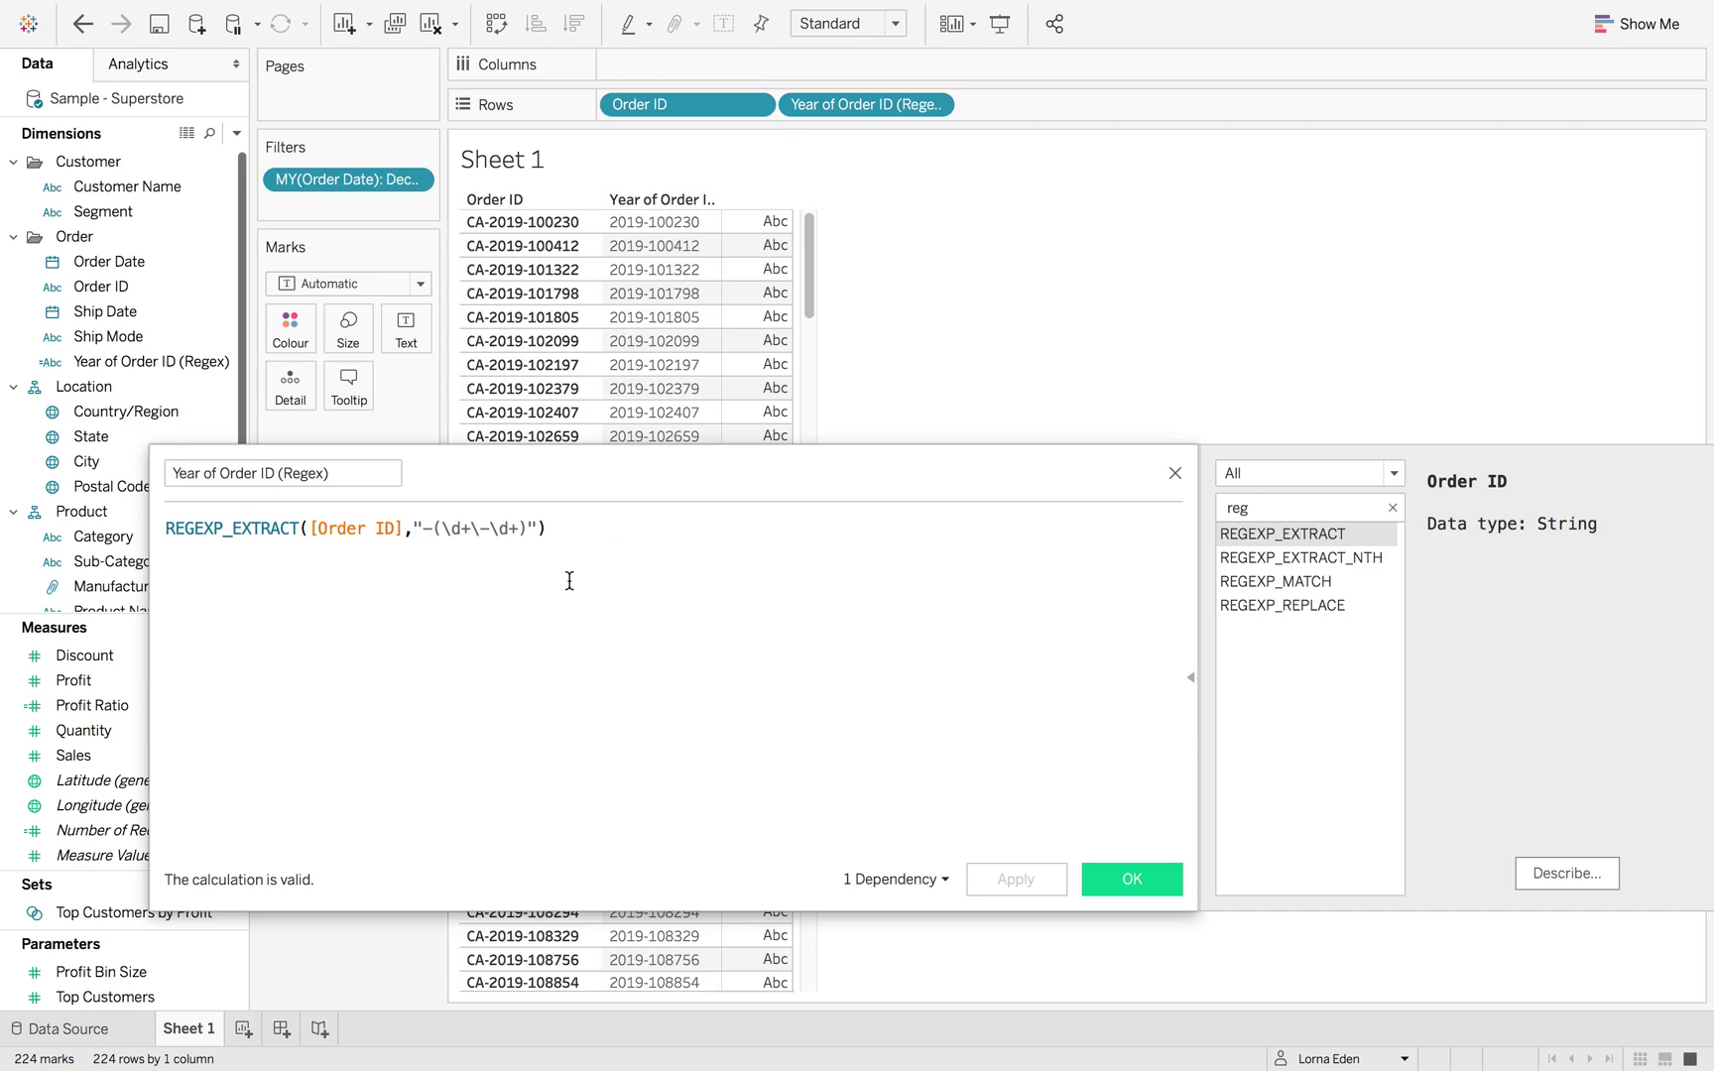
left_click(1118, 878)
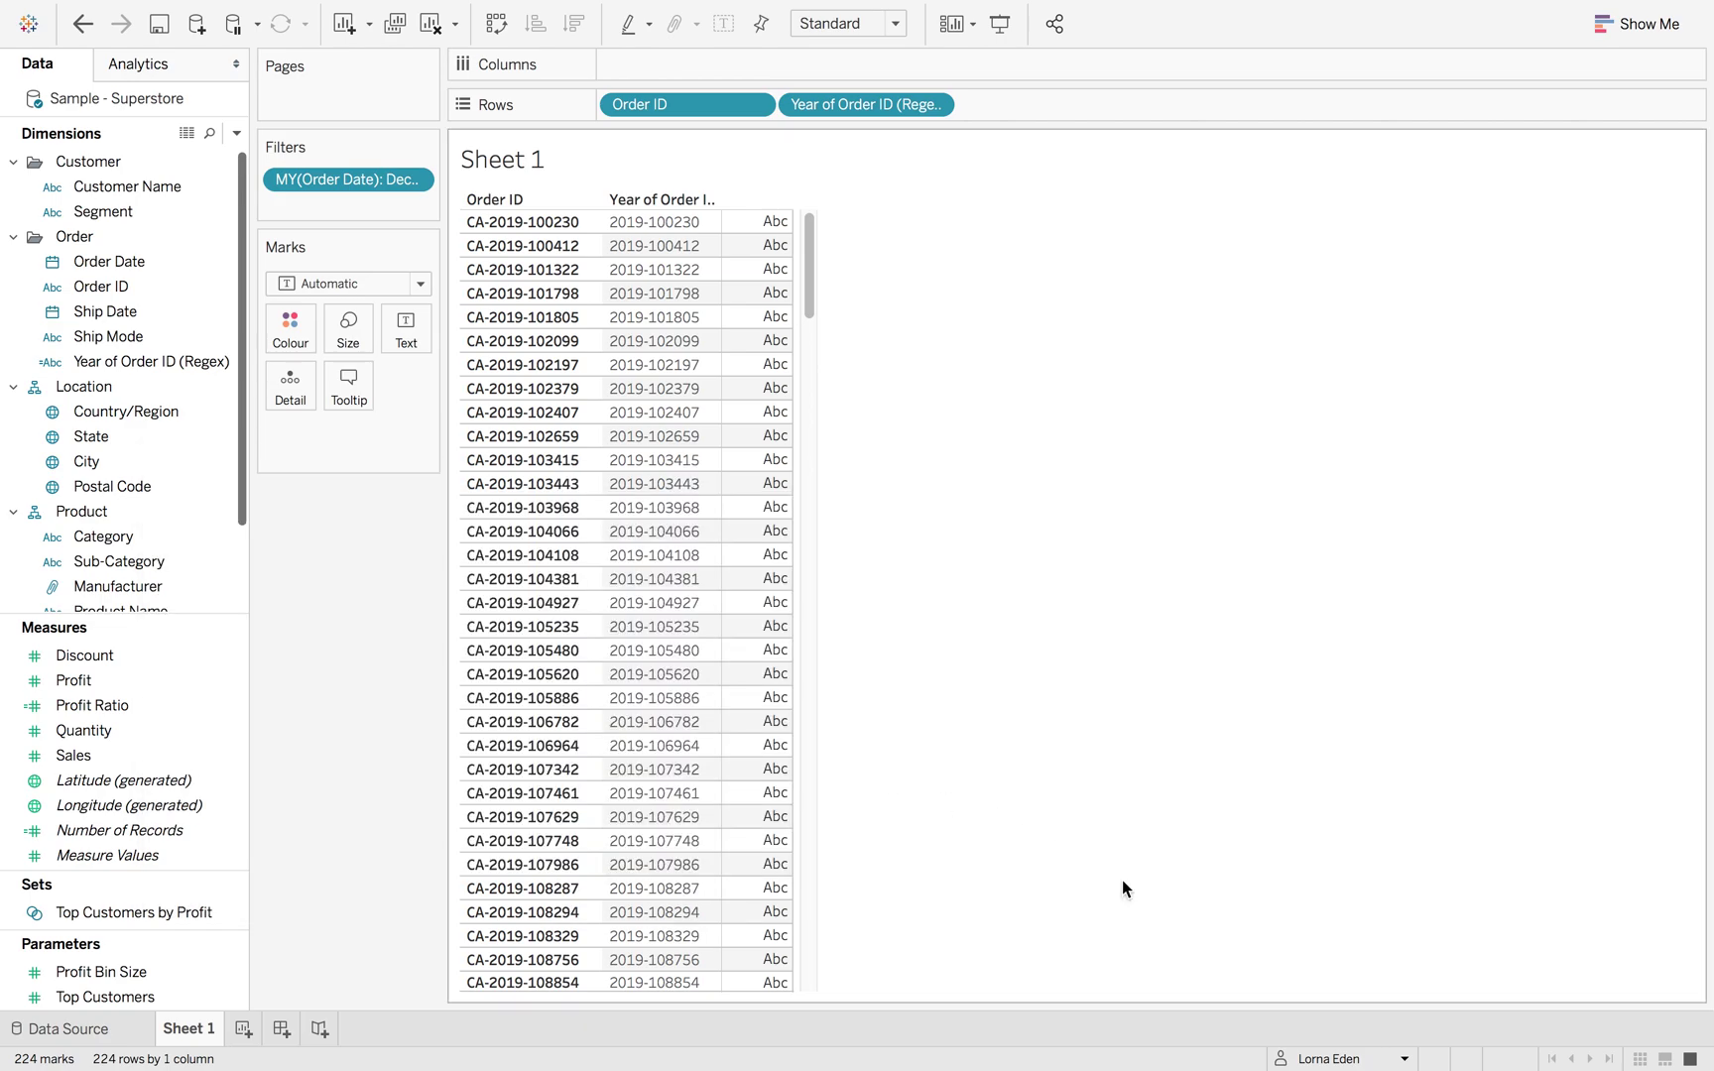
Create a new calculated field named "Regex Nth".
left_click(236, 133)
left_click(230, 153)
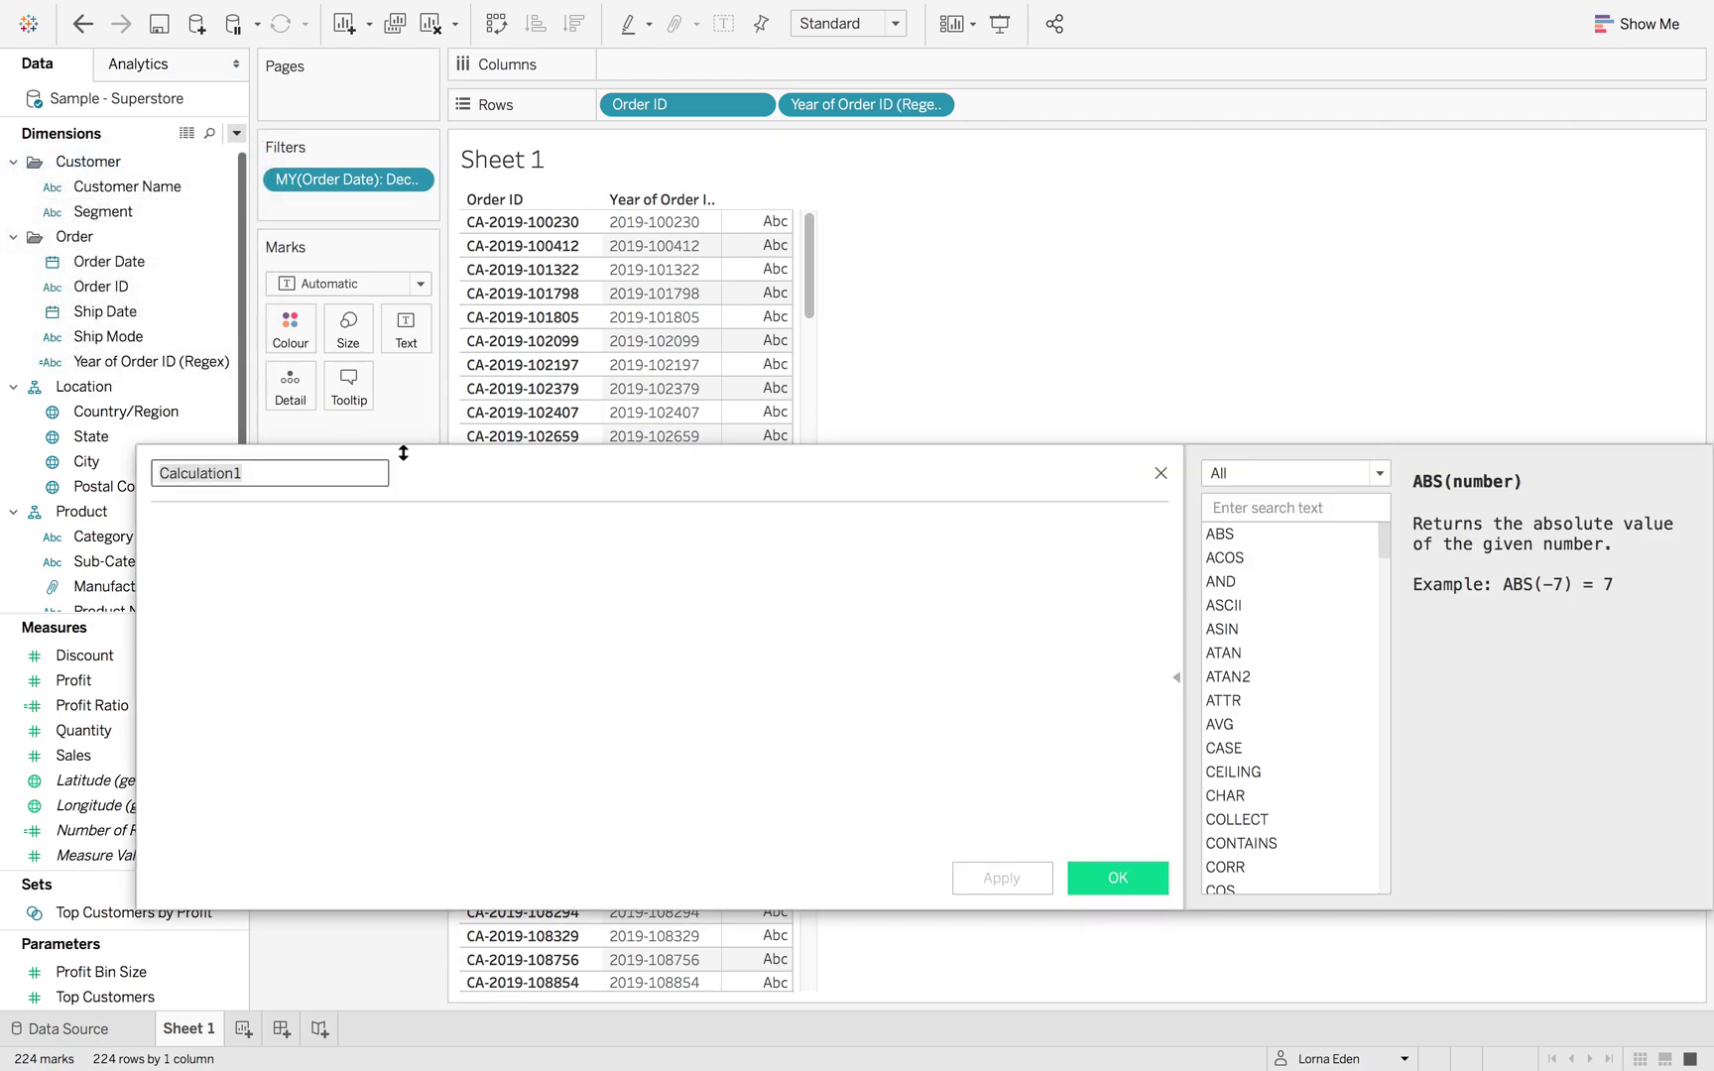
type("Regex Nth")
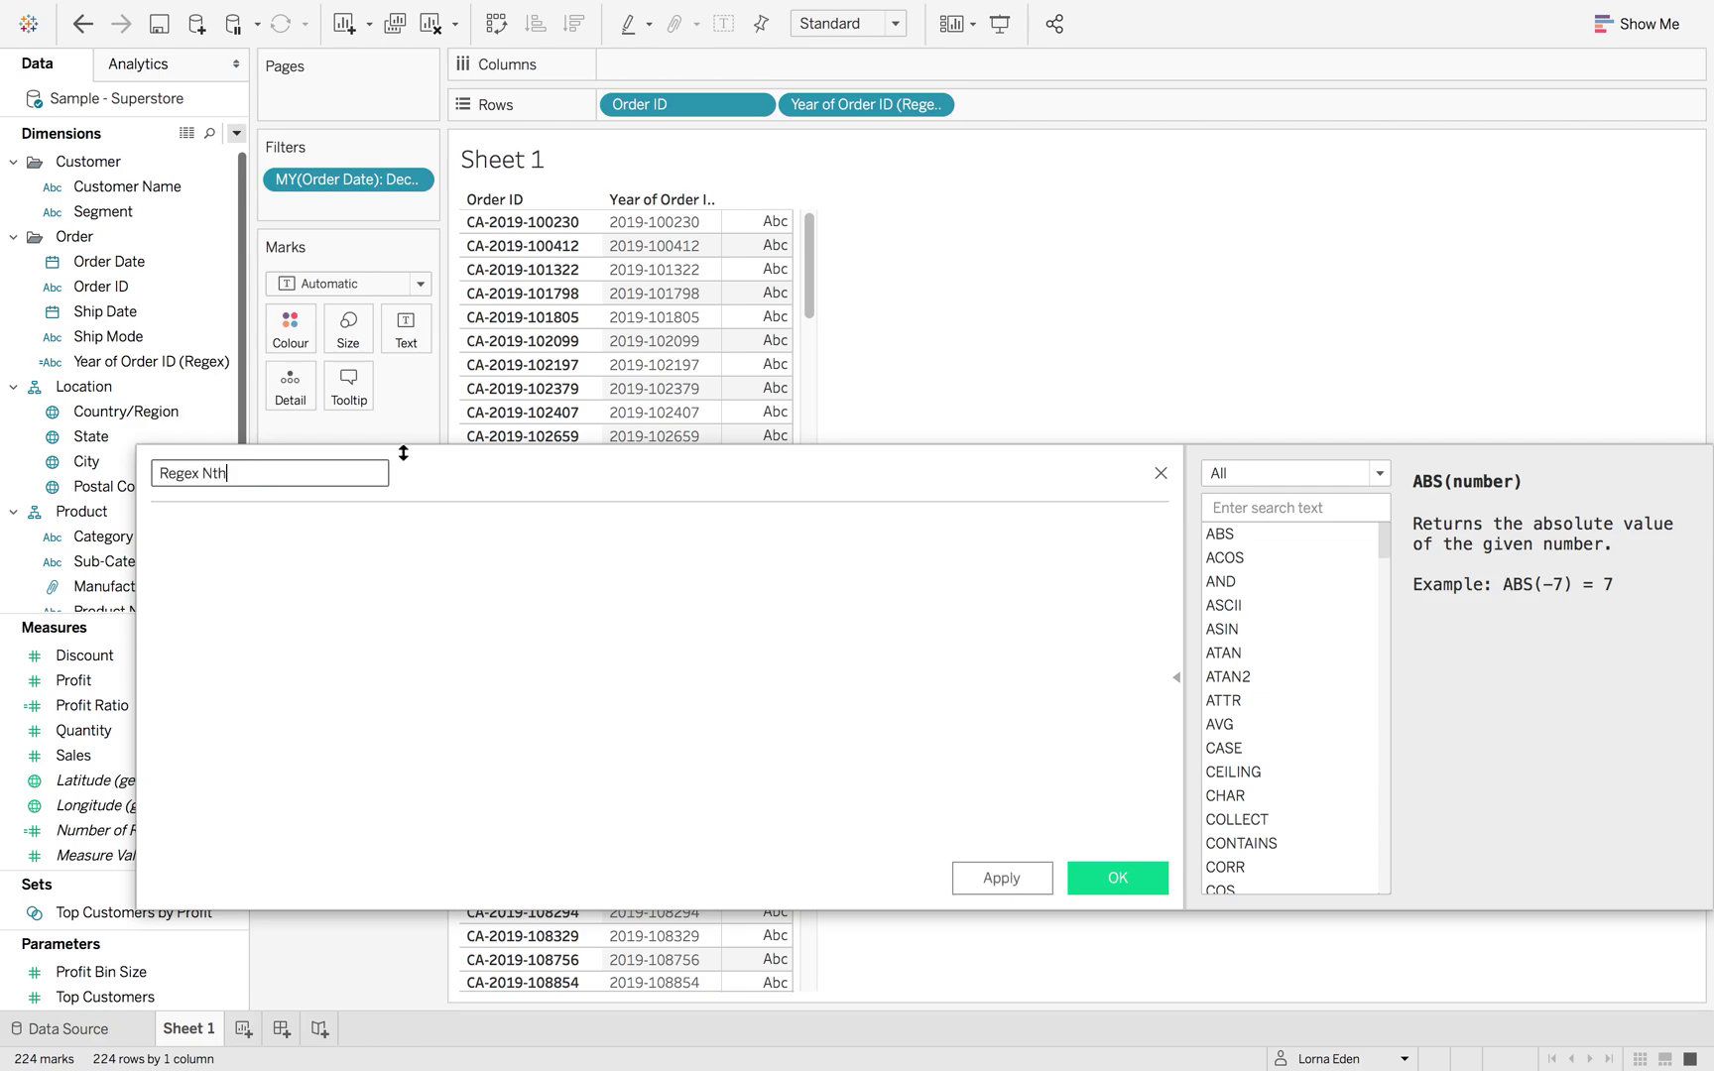
Start the Regex Nth formula with REGEXP_EXTRACT_NTH, using the Order ID field as its string argument.
left_click(988, 559)
type("reg")
key("Down")
key("Return")
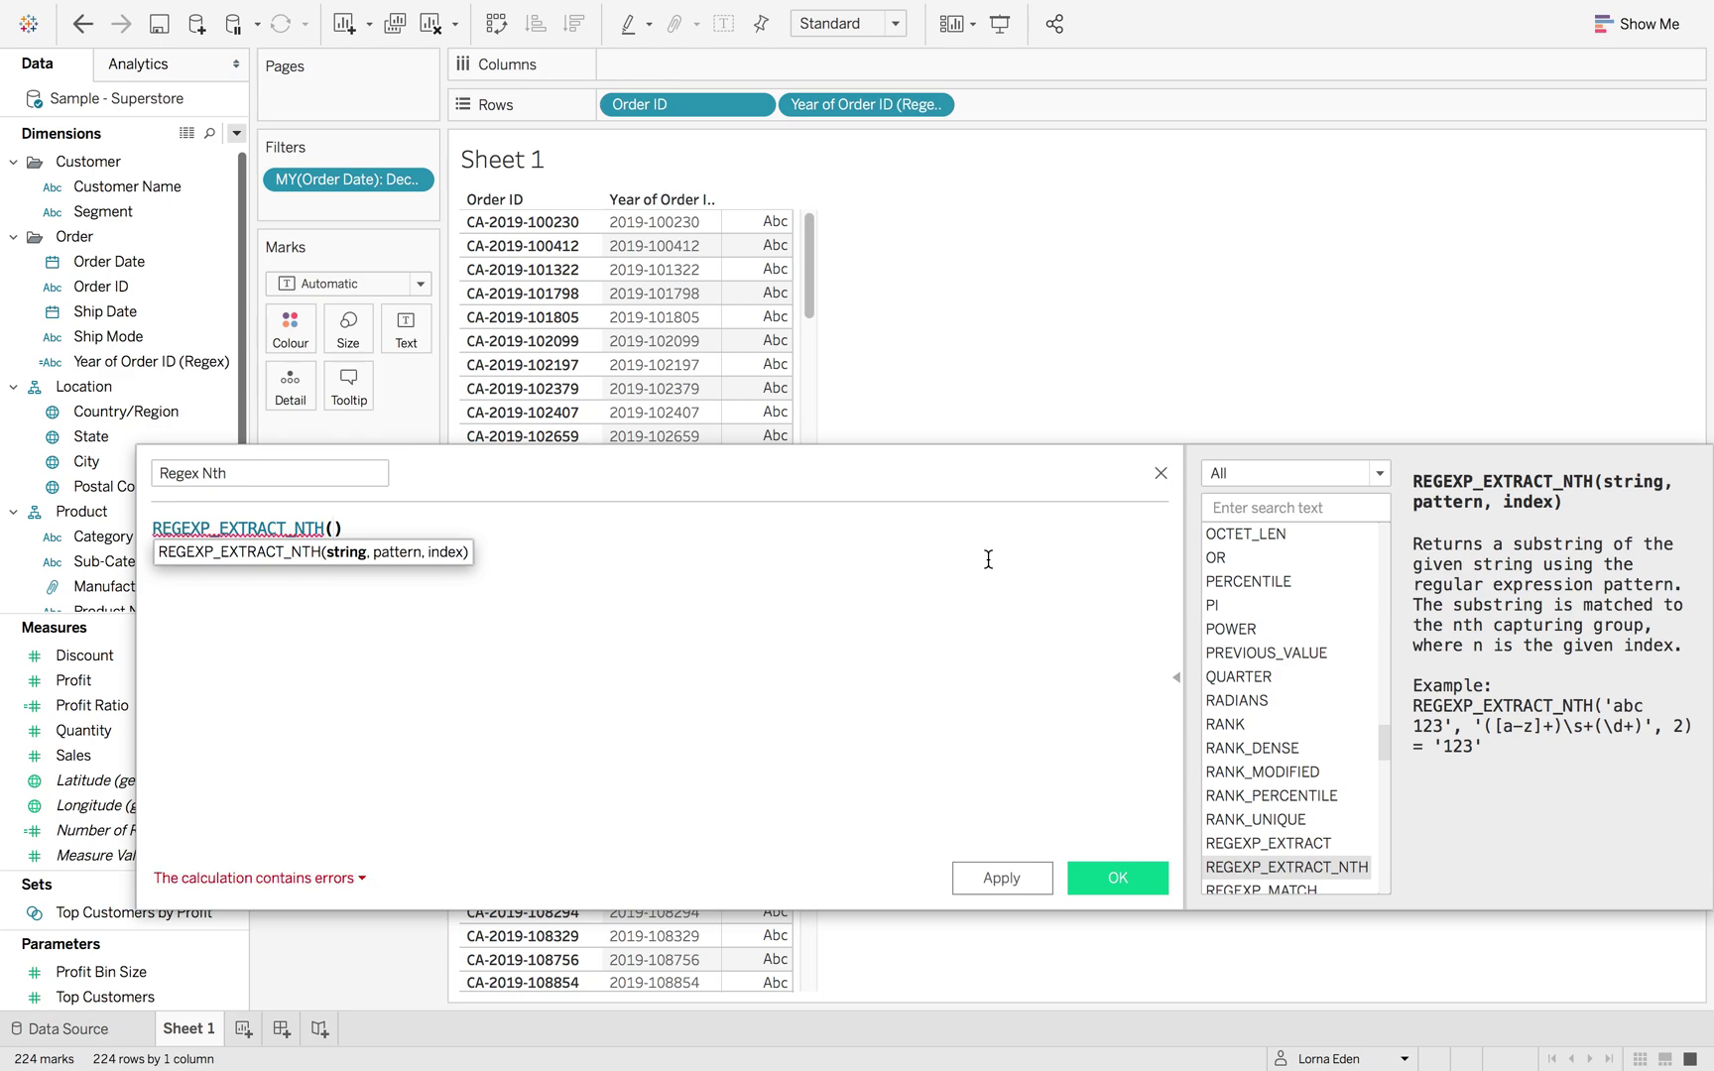
left_click_drag(107, 285, 332, 541)
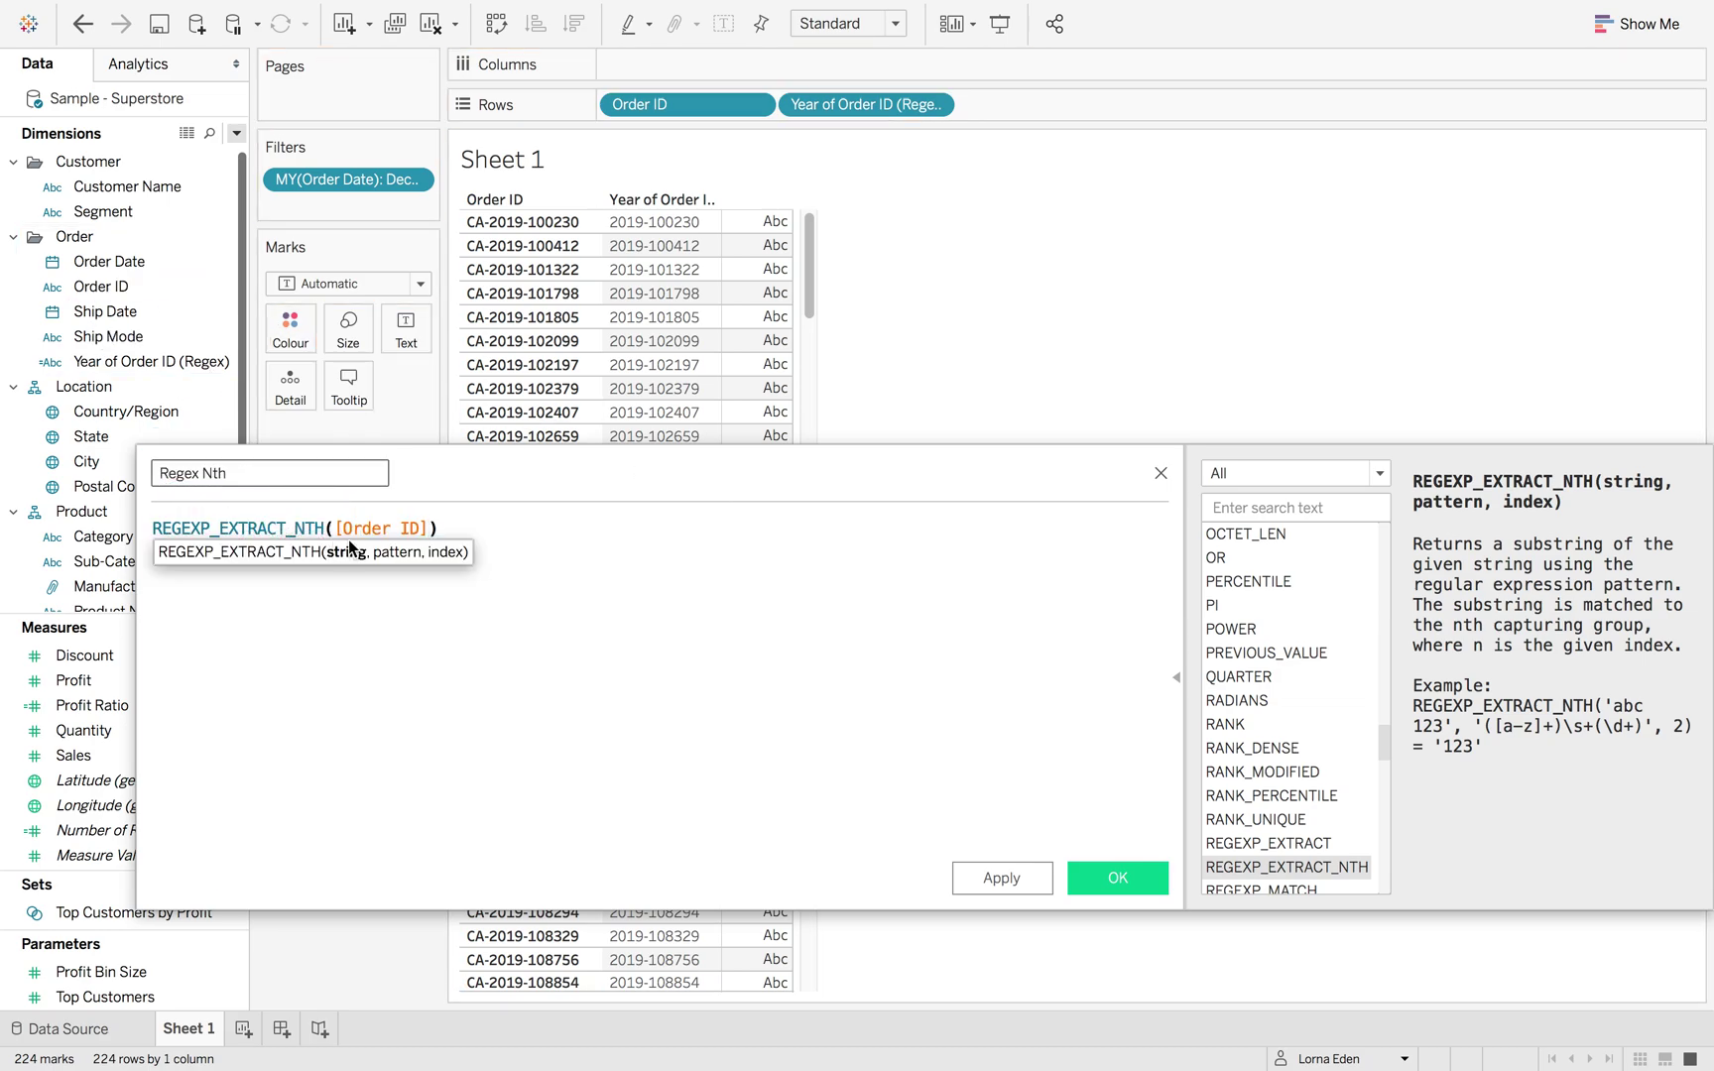
type(",")
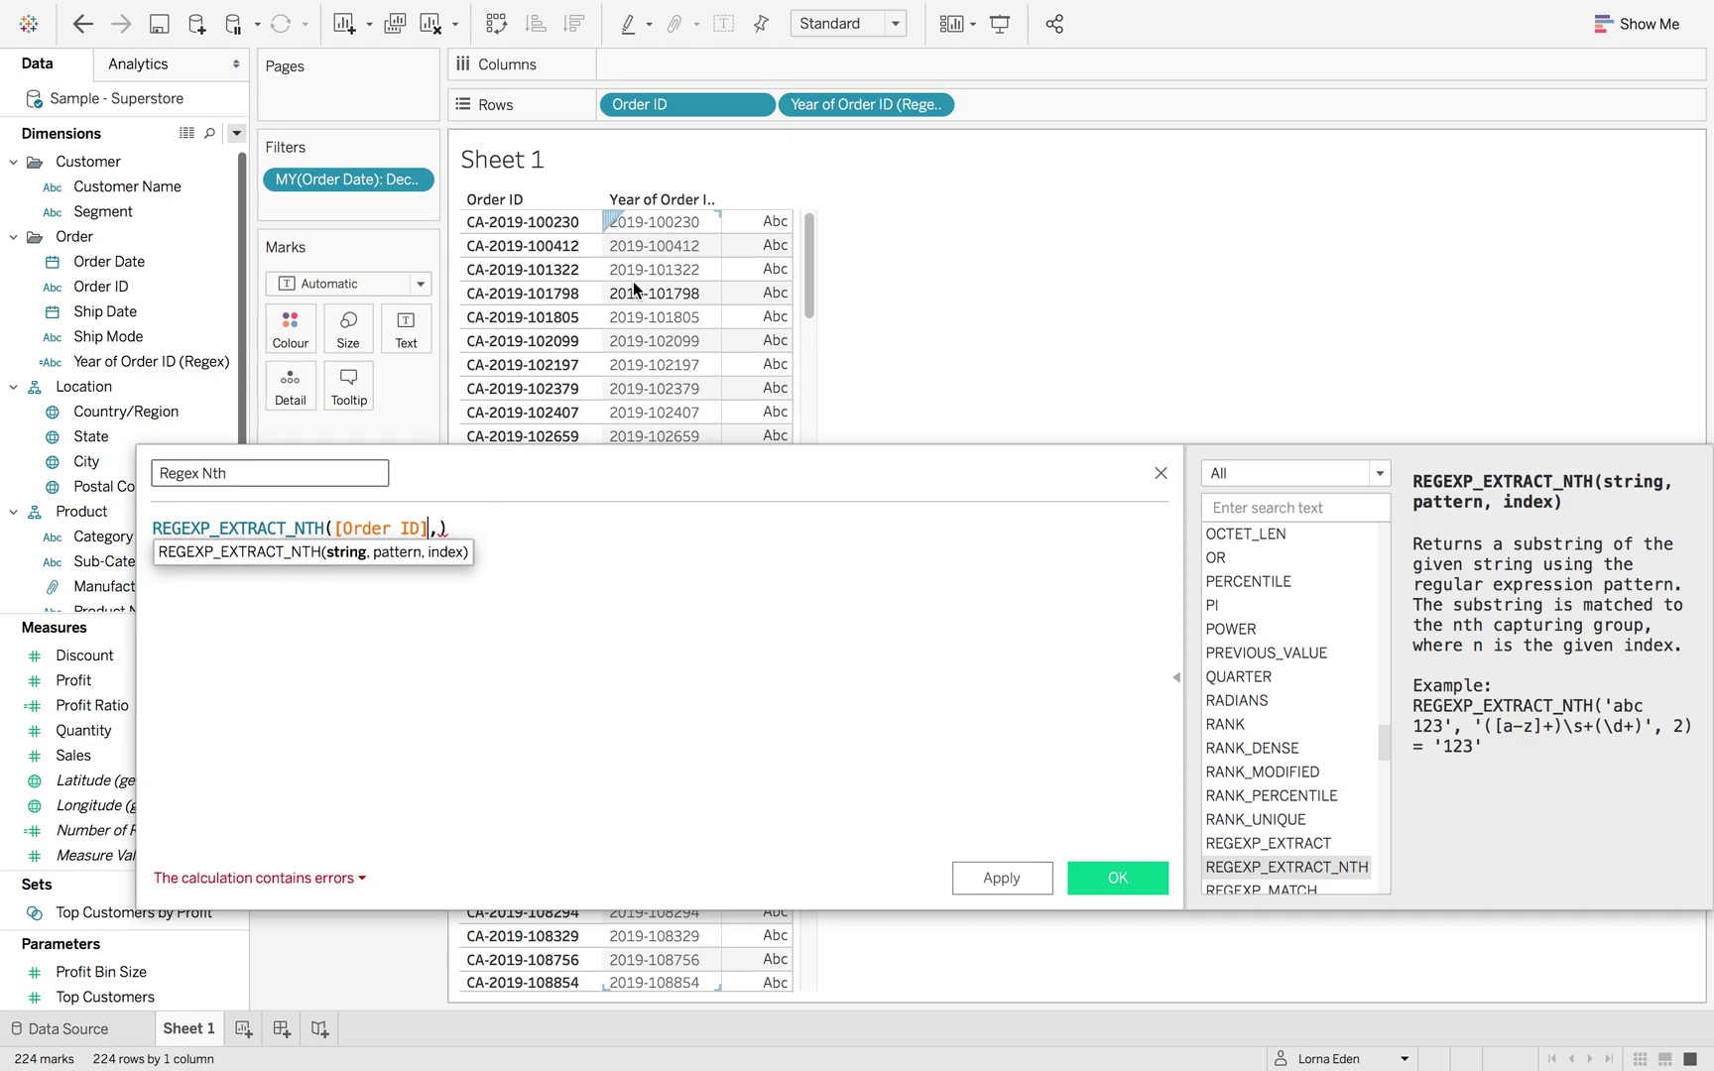
Complete the formula with pattern "-(\d+)" and index 1, apply it, and add Regex Nth to Rows after Year of Order ID (Regex).
left_click(437, 563)
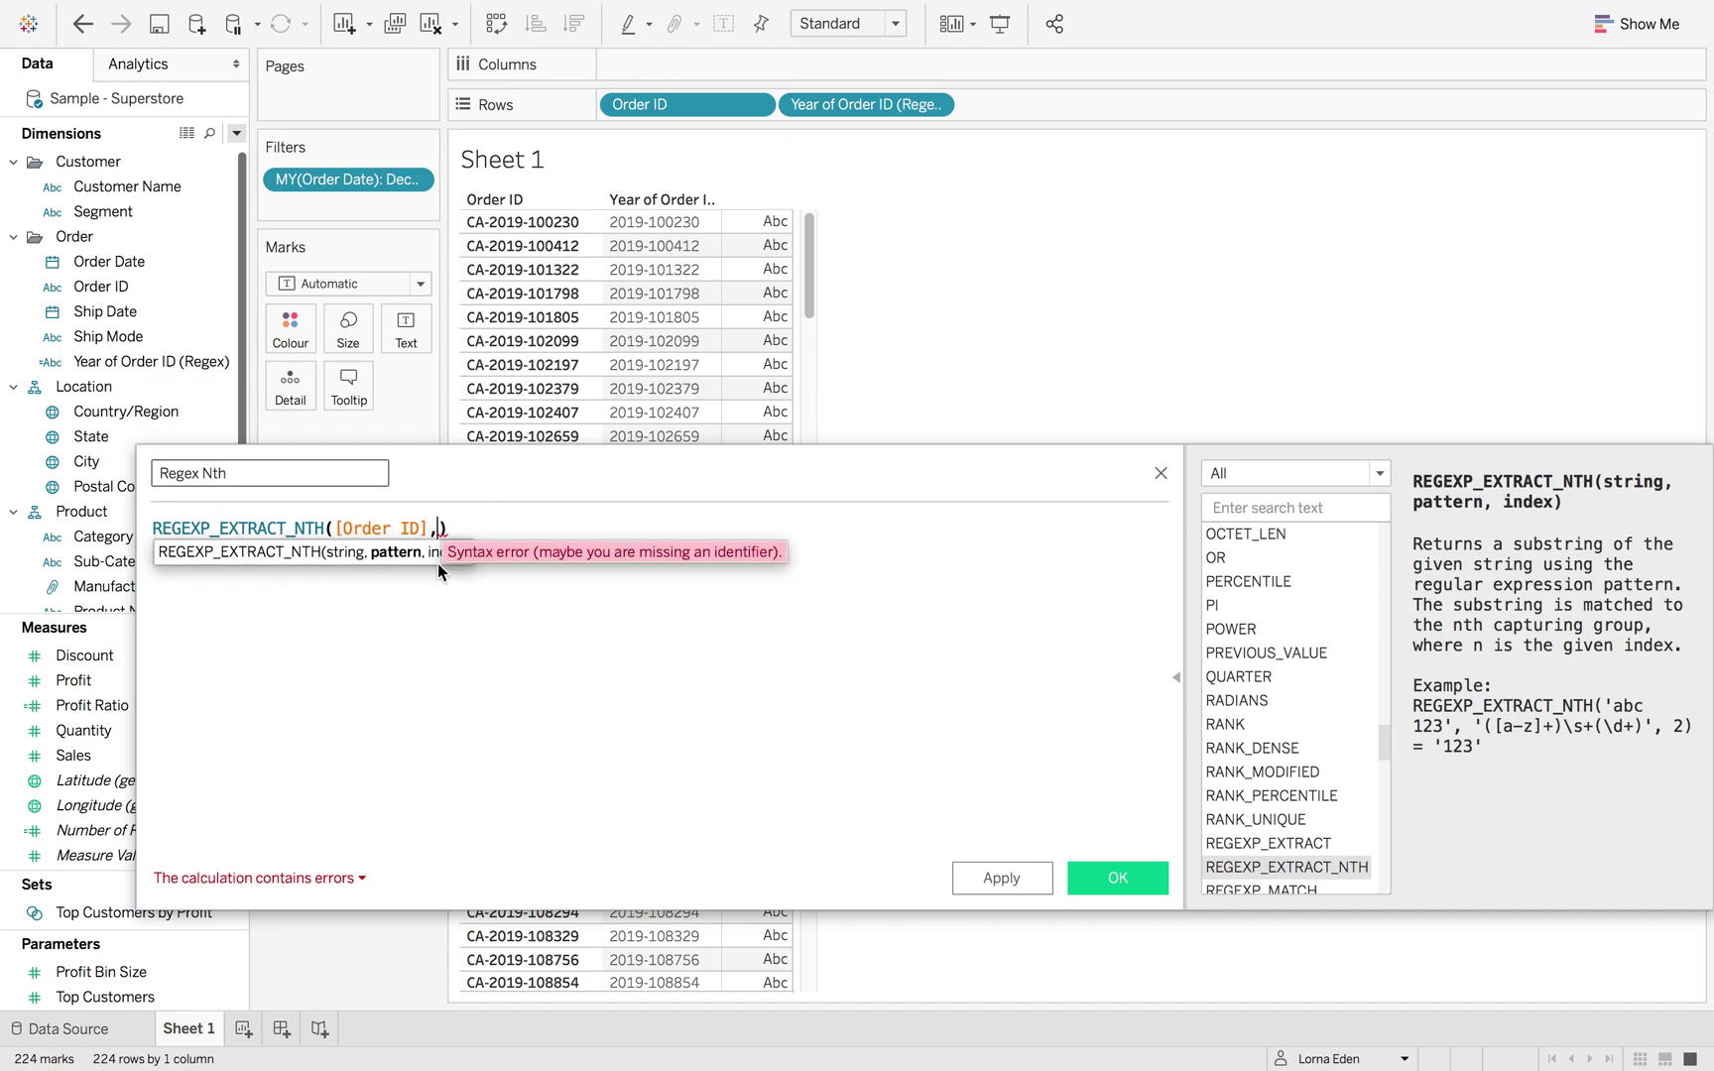
type("\"-")
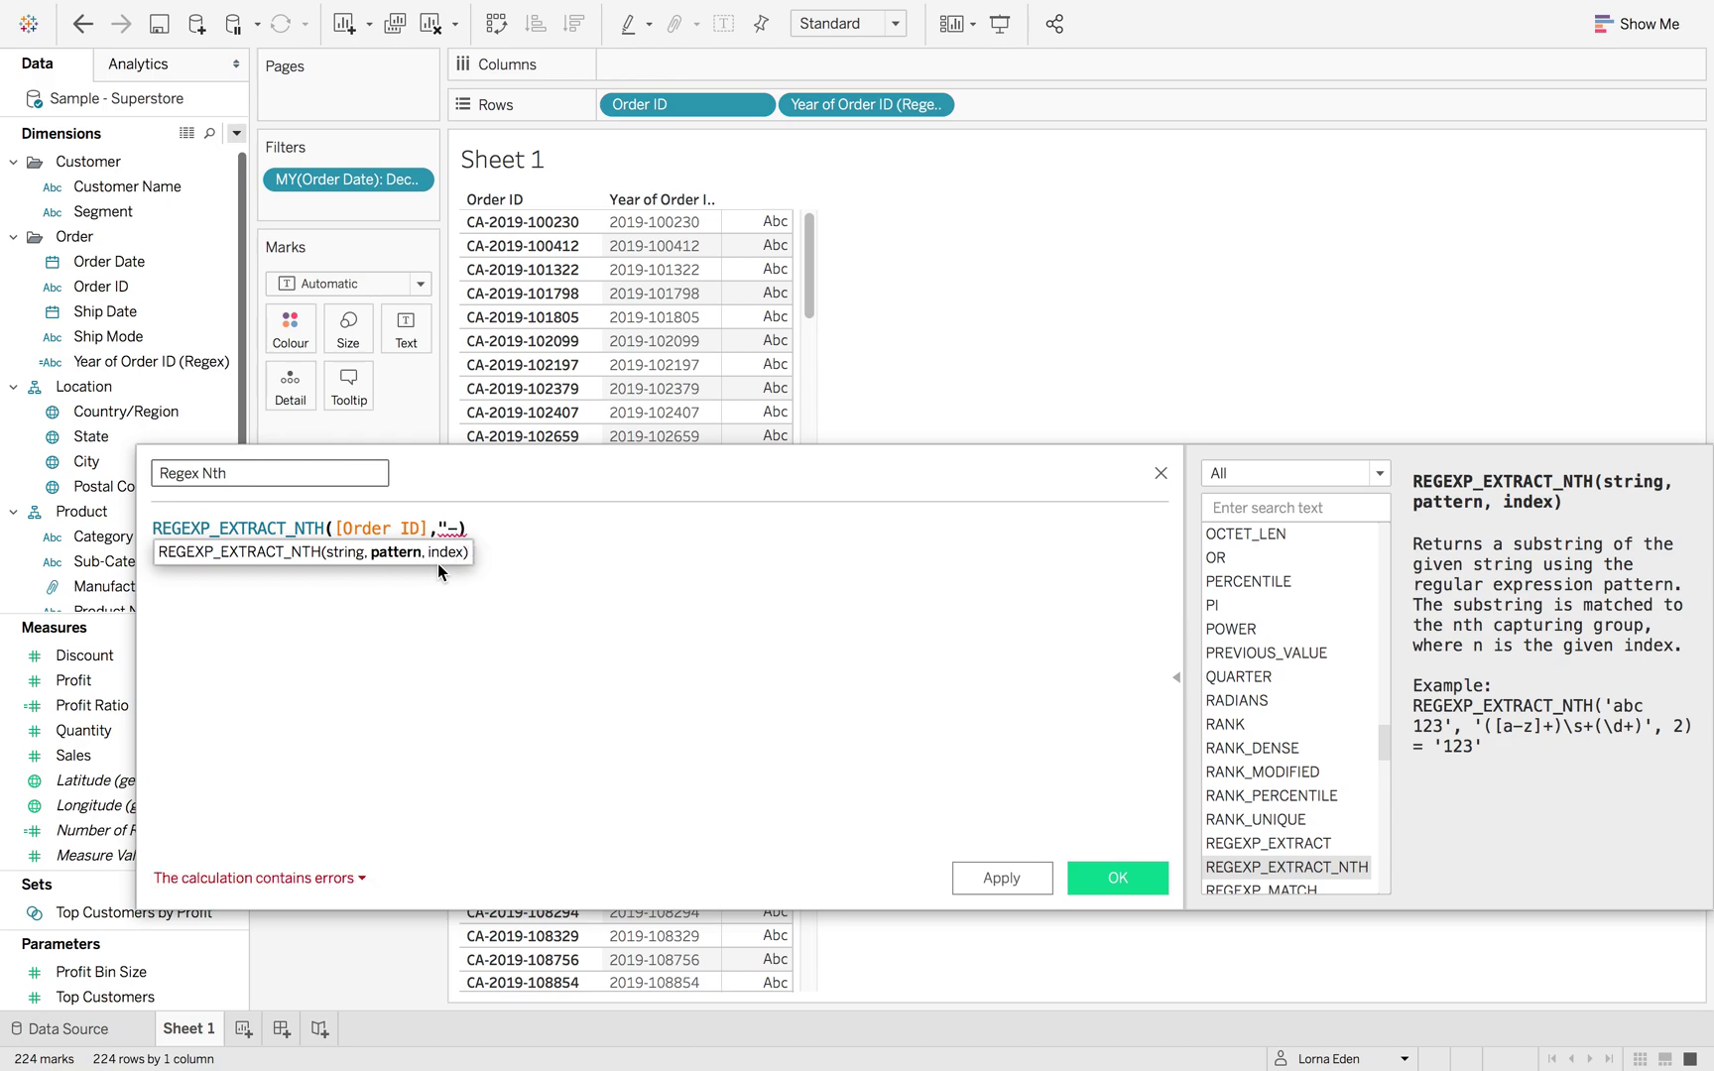
type("(")
type("/")
type("d+)")
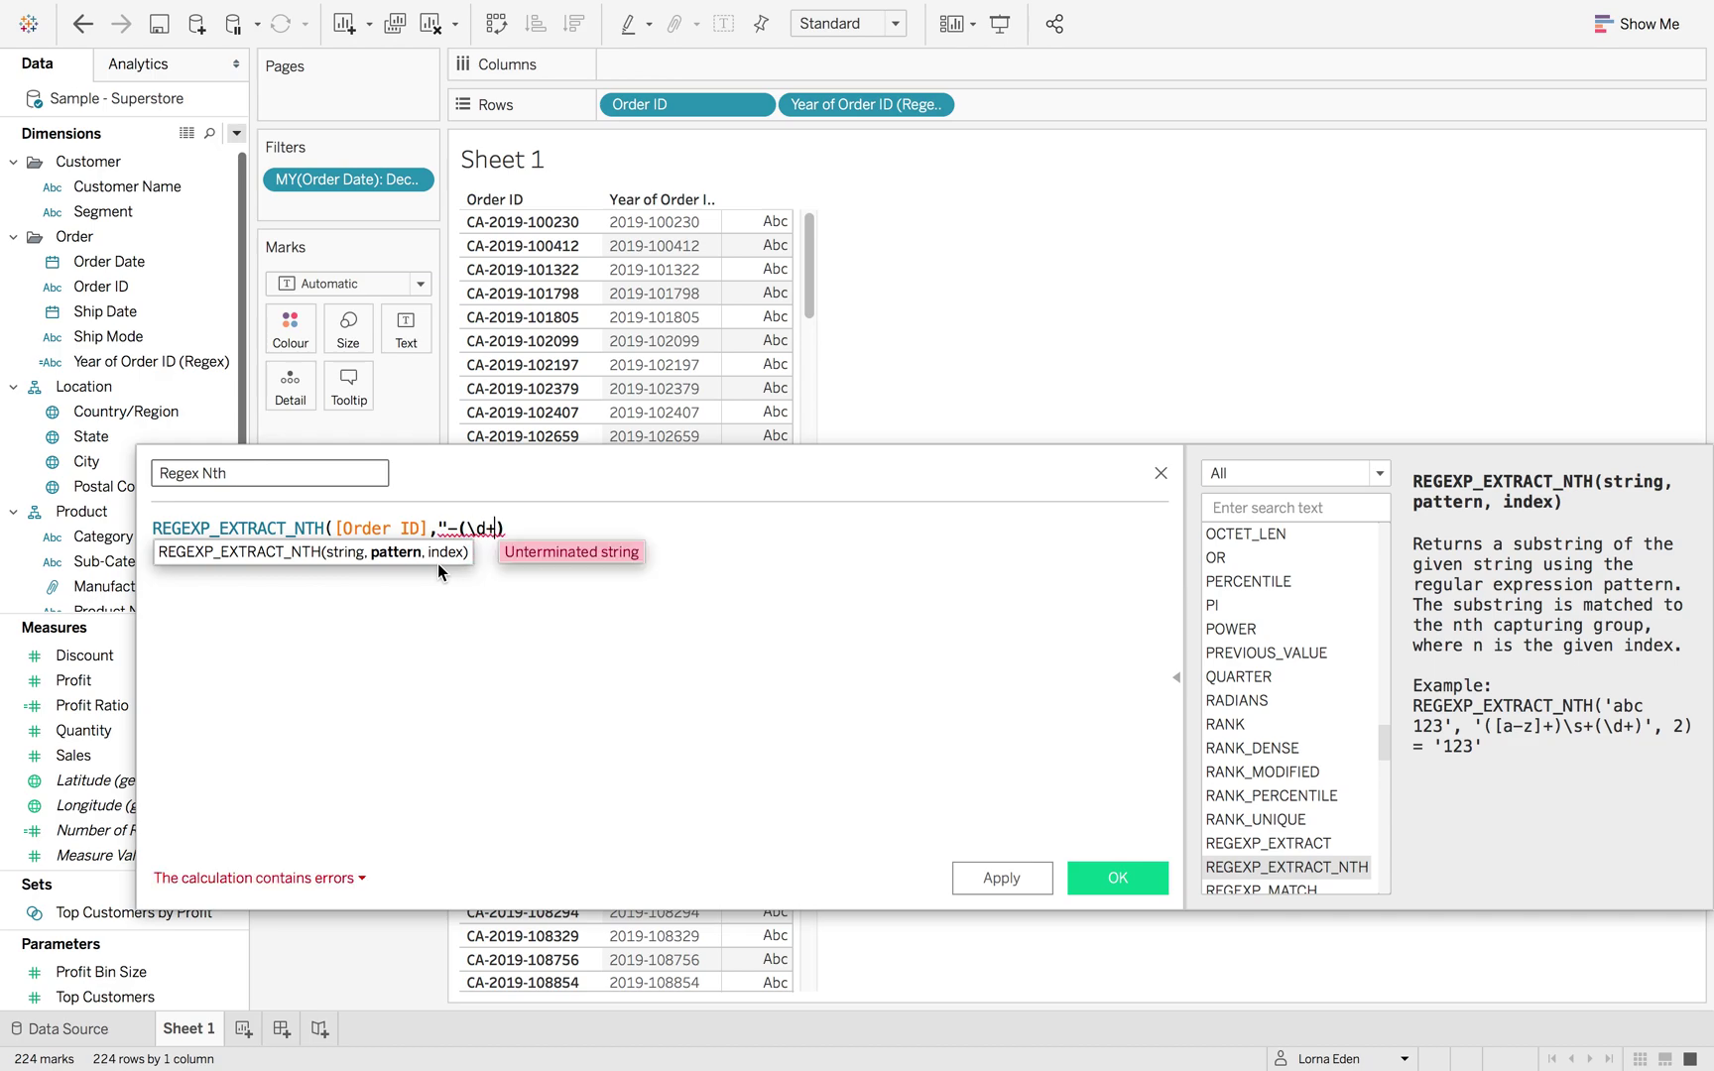
type("\"")
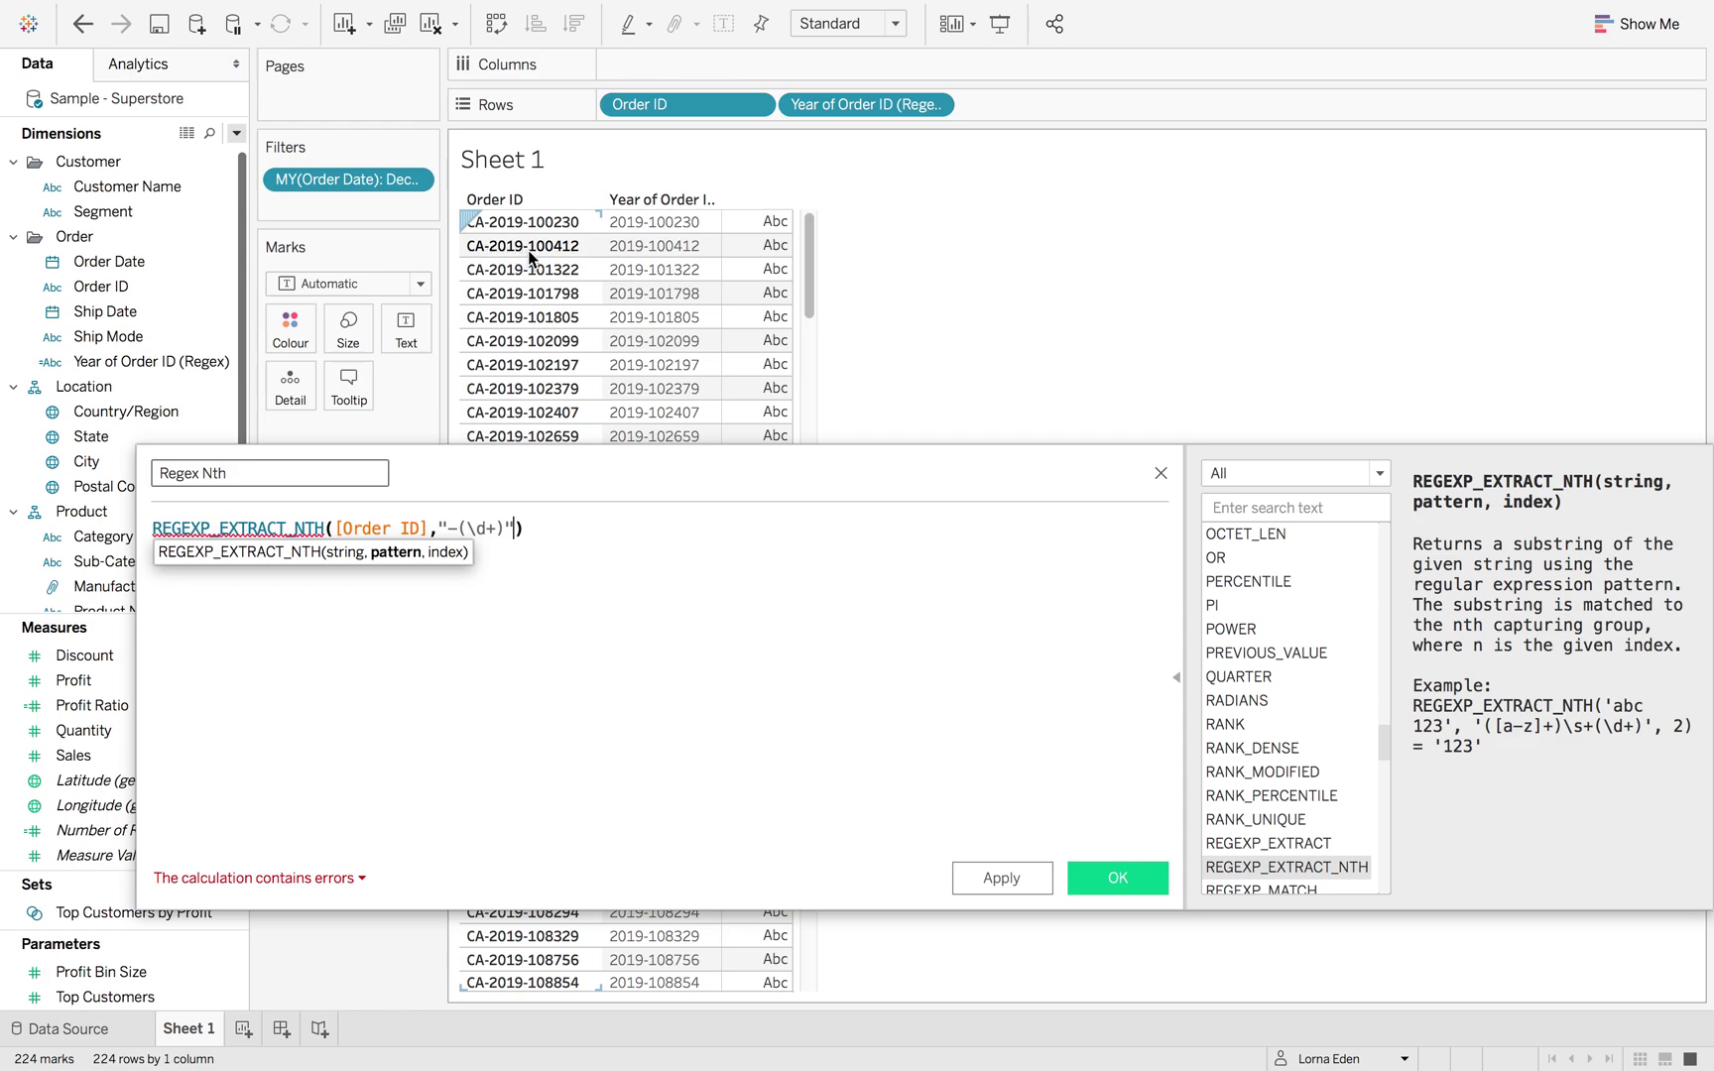
type(",")
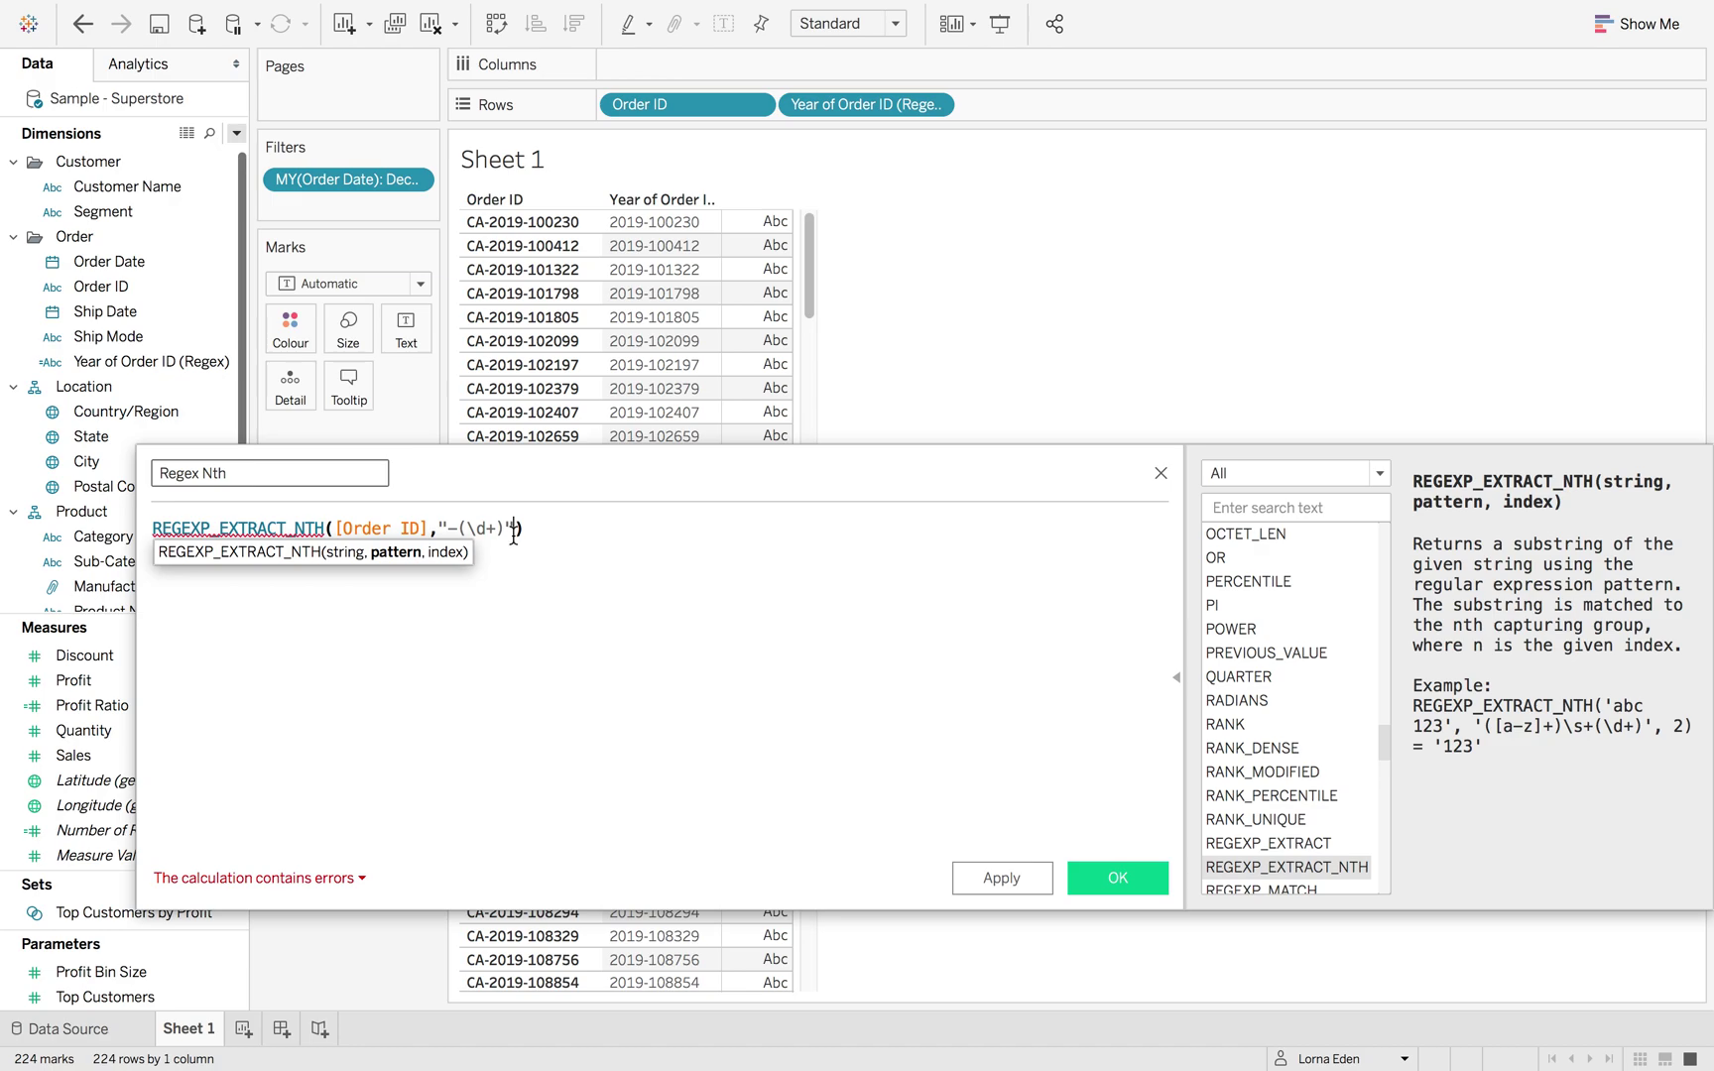
type("1")
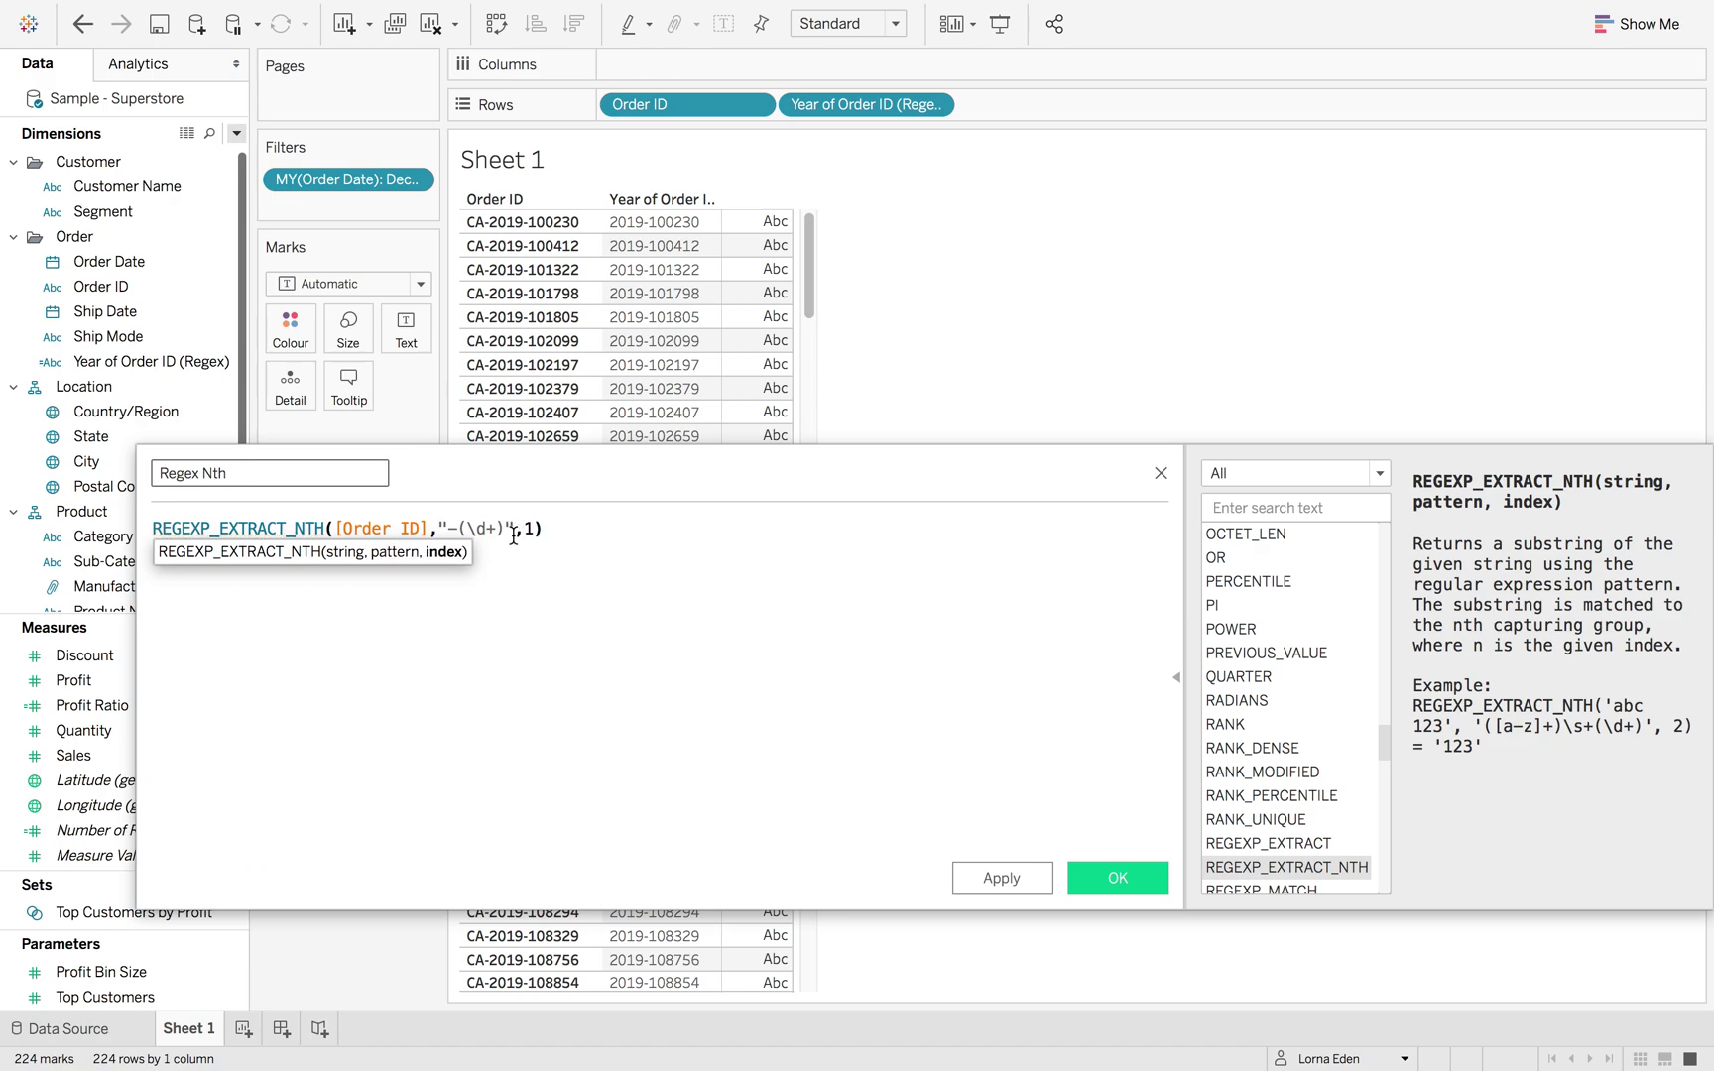
left_click(1006, 878)
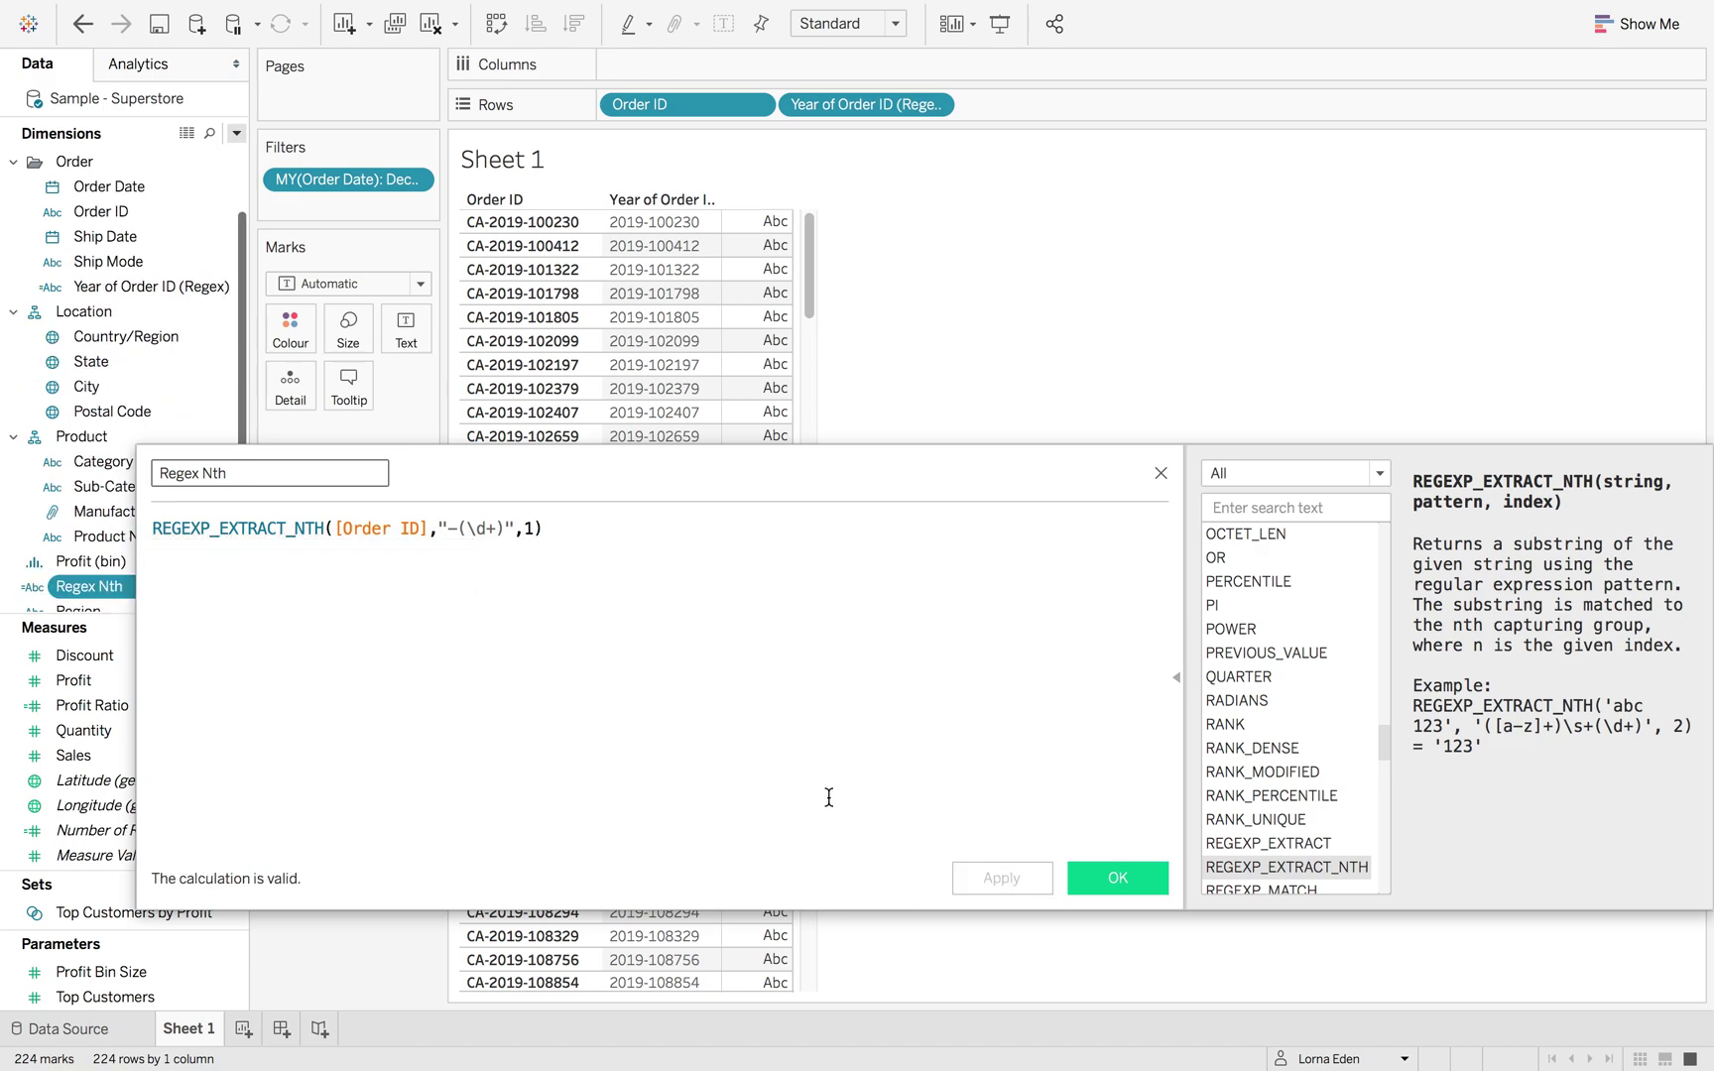
left_click_drag(81, 593, 1013, 105)
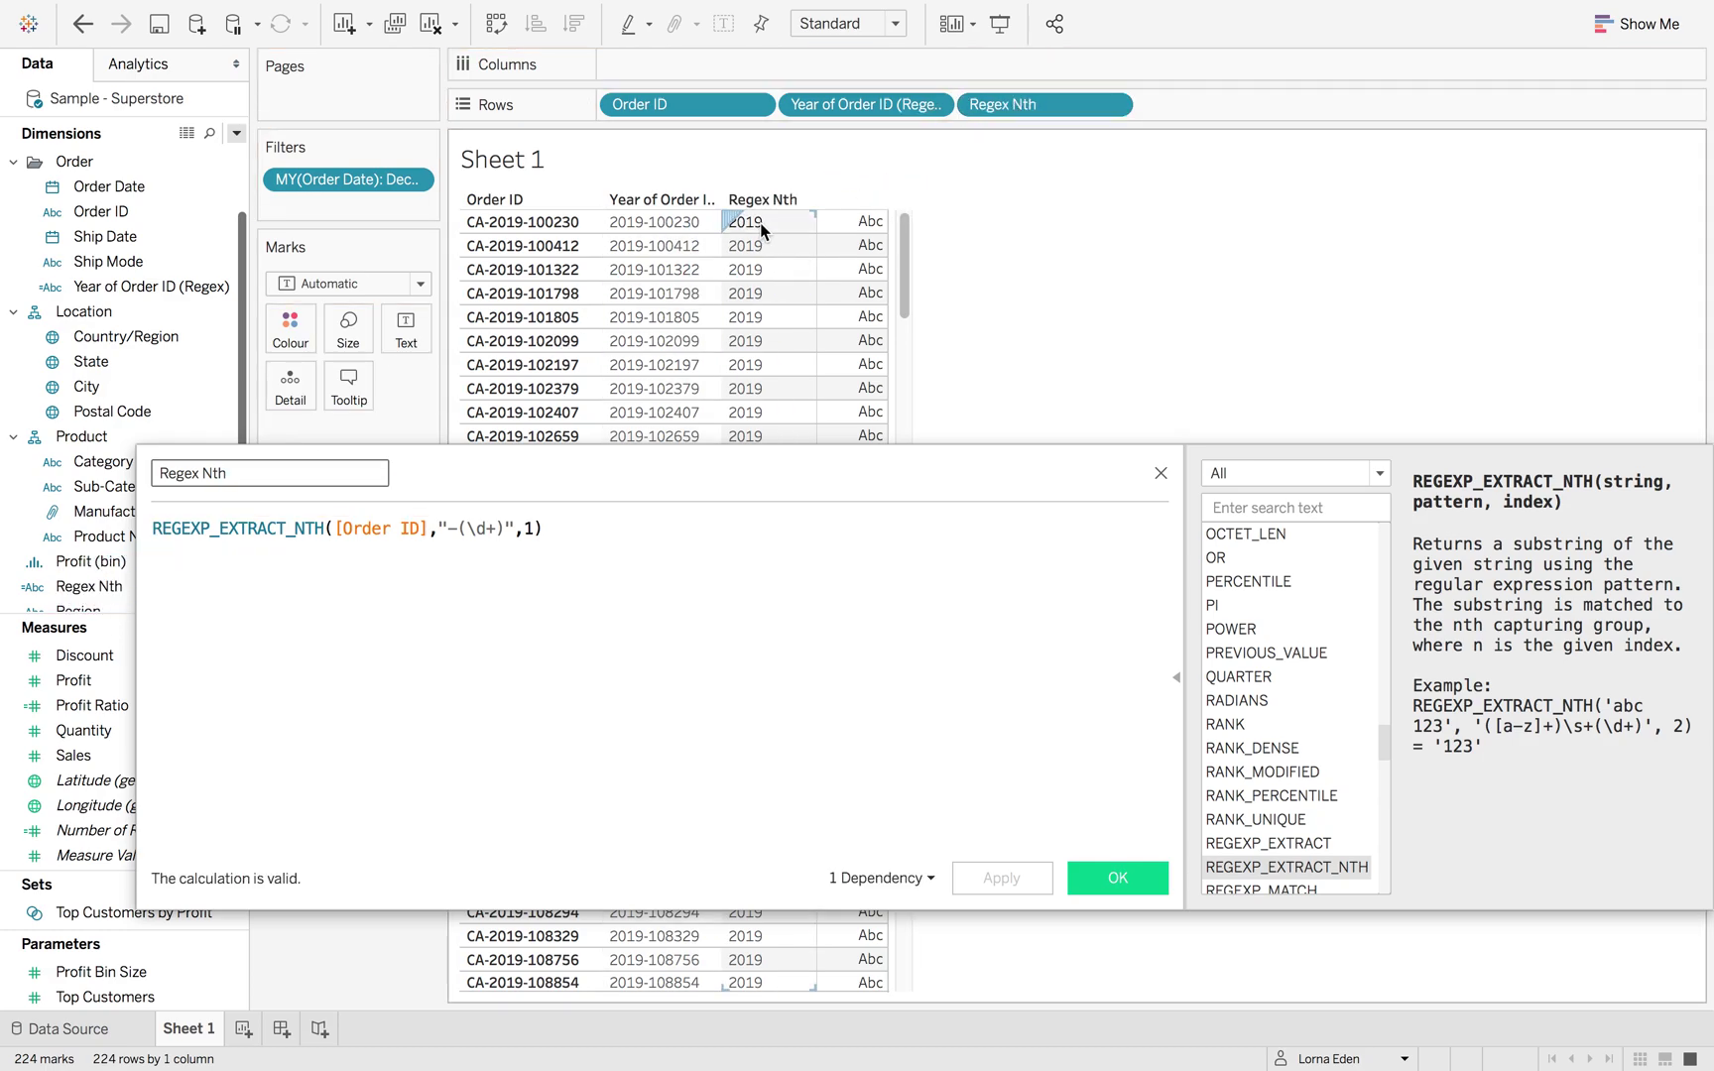
Set the index in the Regex Nth formula to 2 and apply the calculation.
left_click(533, 532)
key("BackSpace")
type("2")
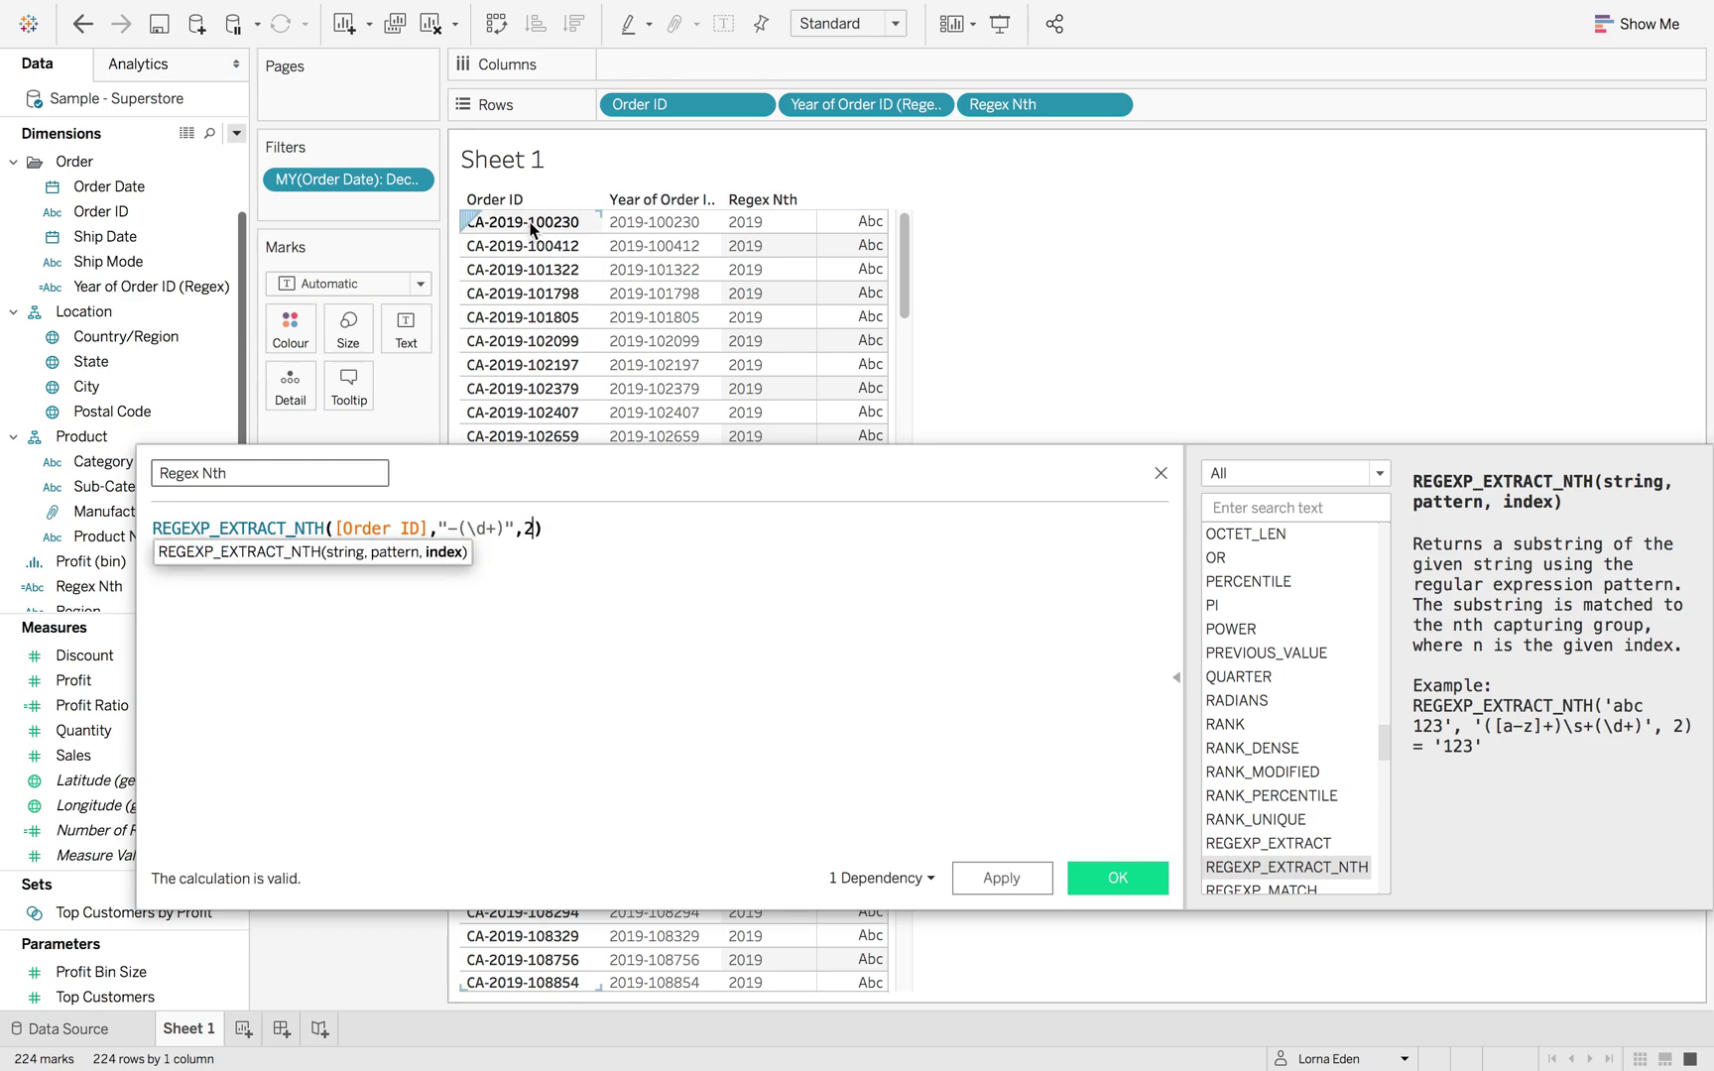
left_click(1002, 879)
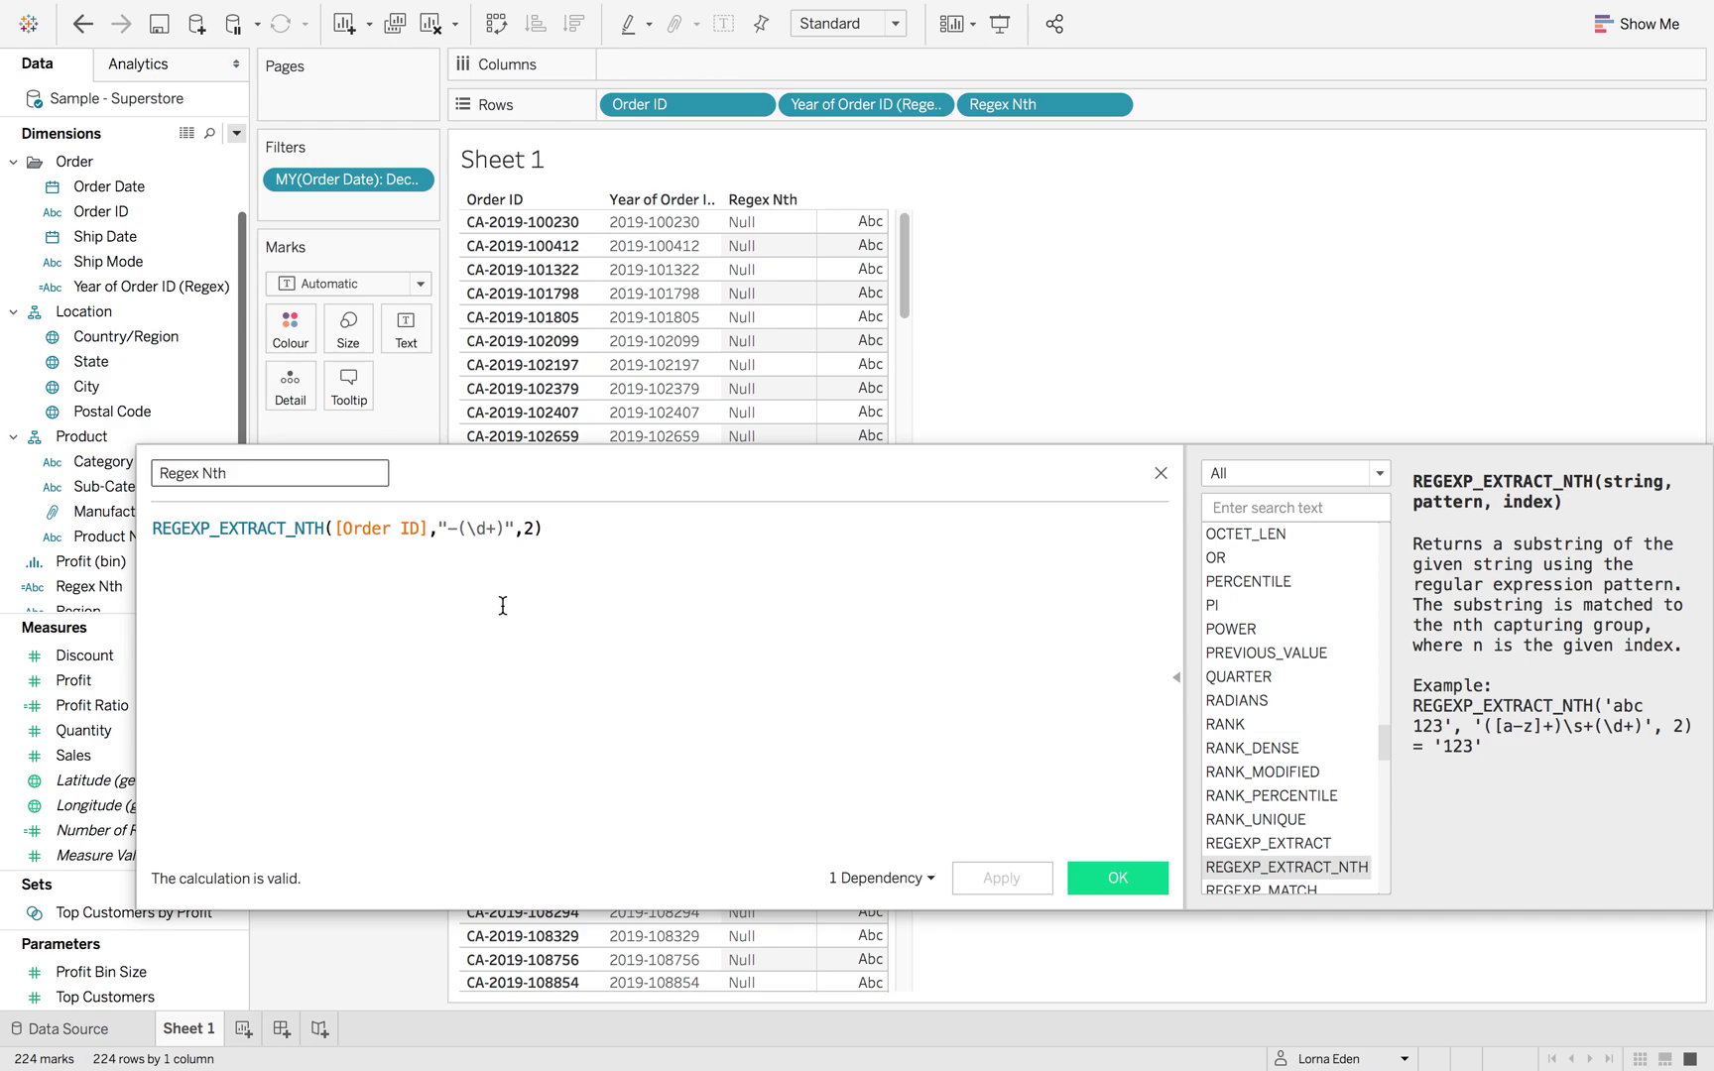
Add a second capturing group so the pattern reads "-(\d+)-(\d+)", and apply the calculation.
left_click(504, 527)
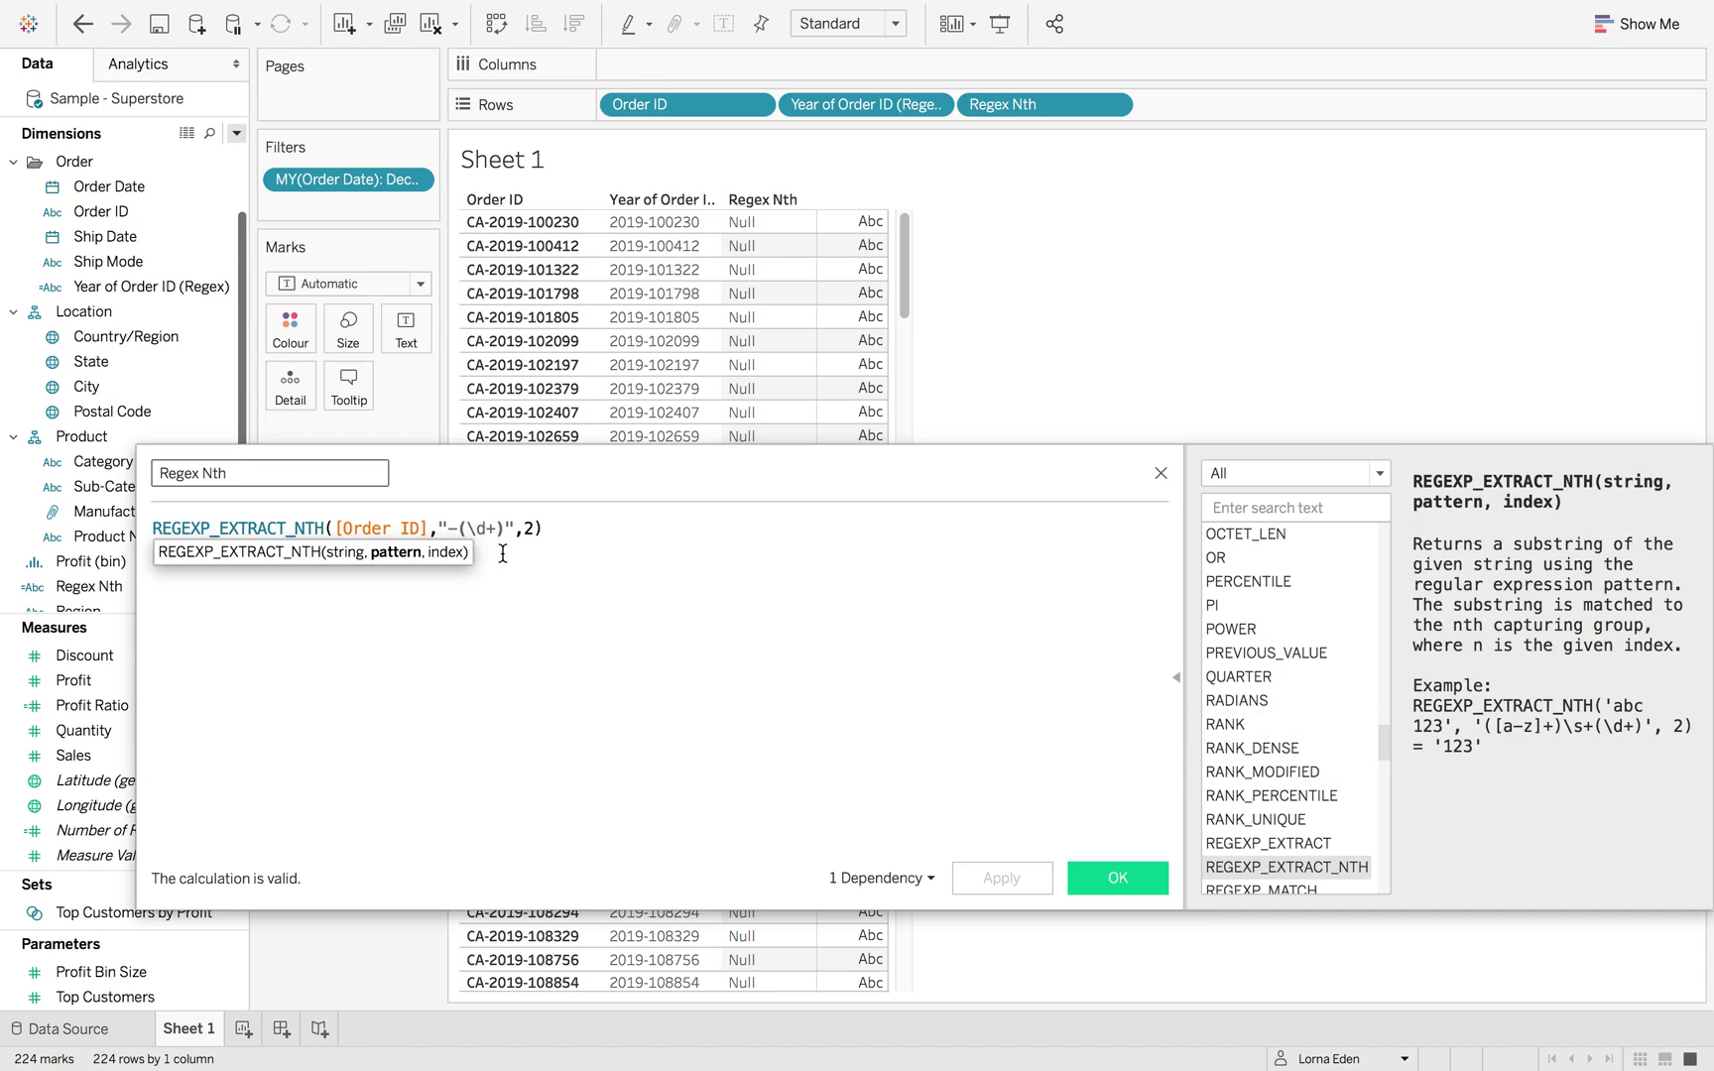
type("-(\\d")
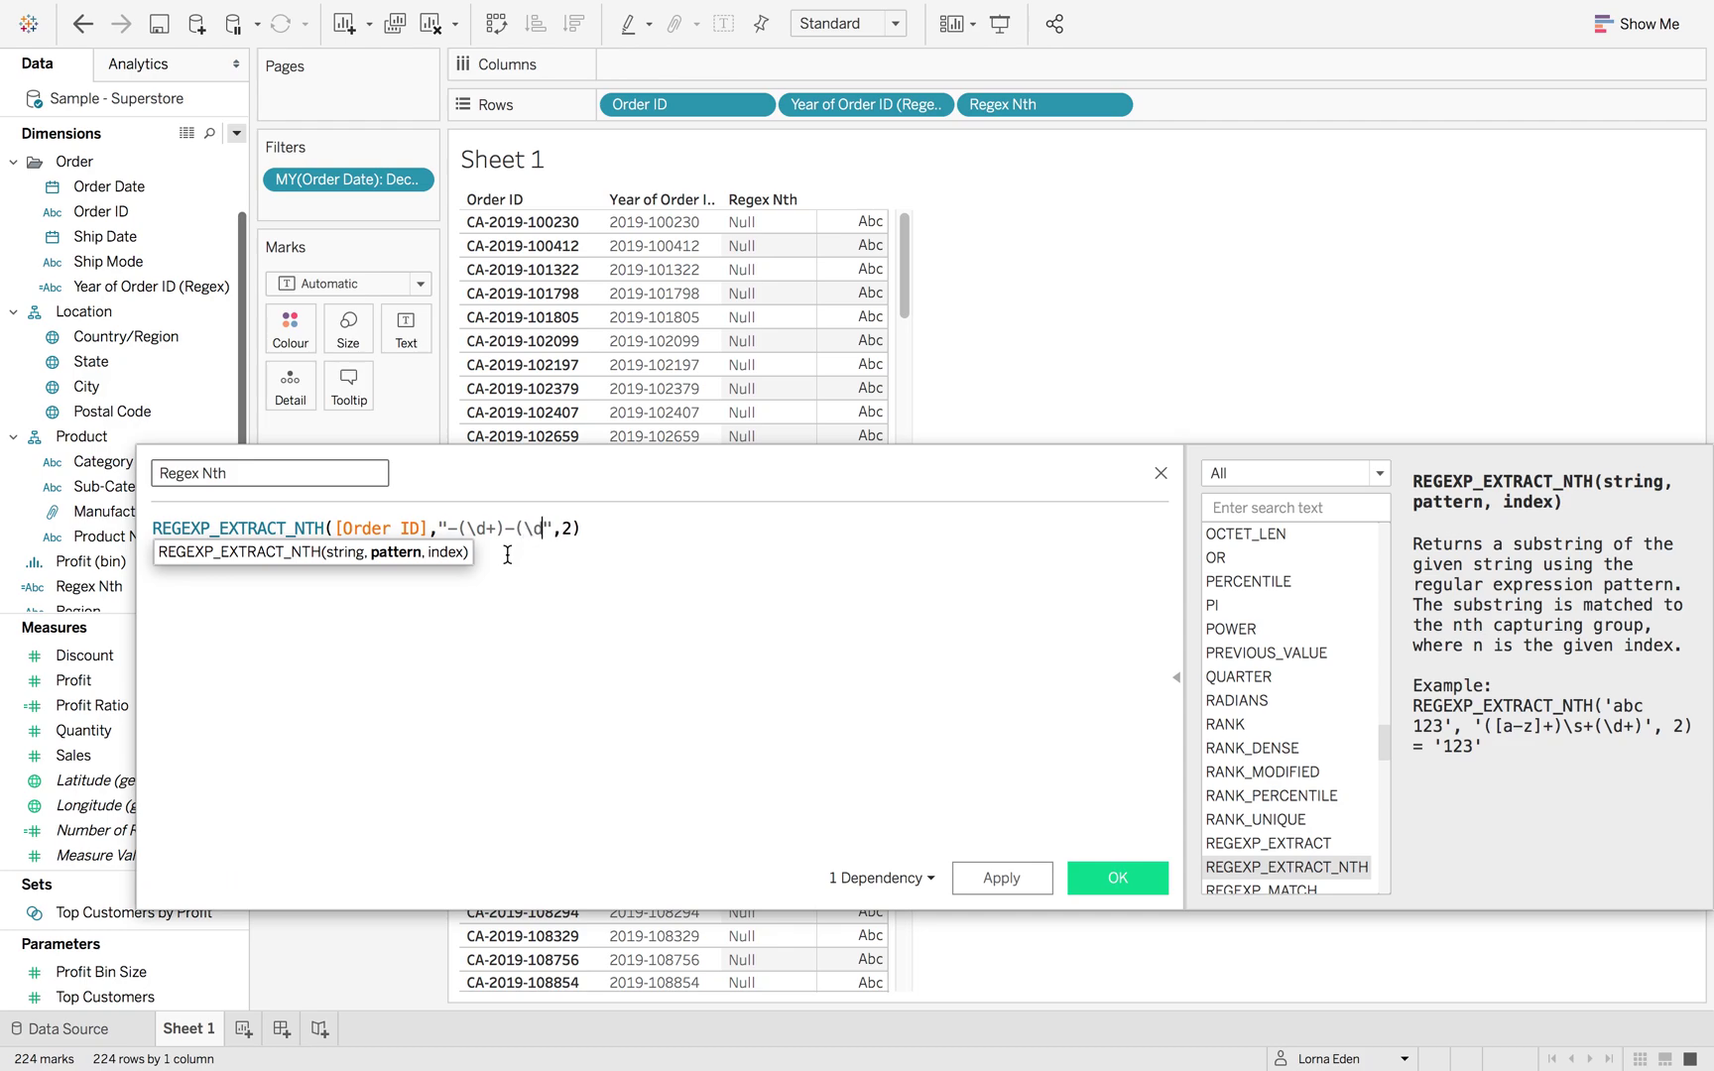
type("+)")
left_click(1049, 874)
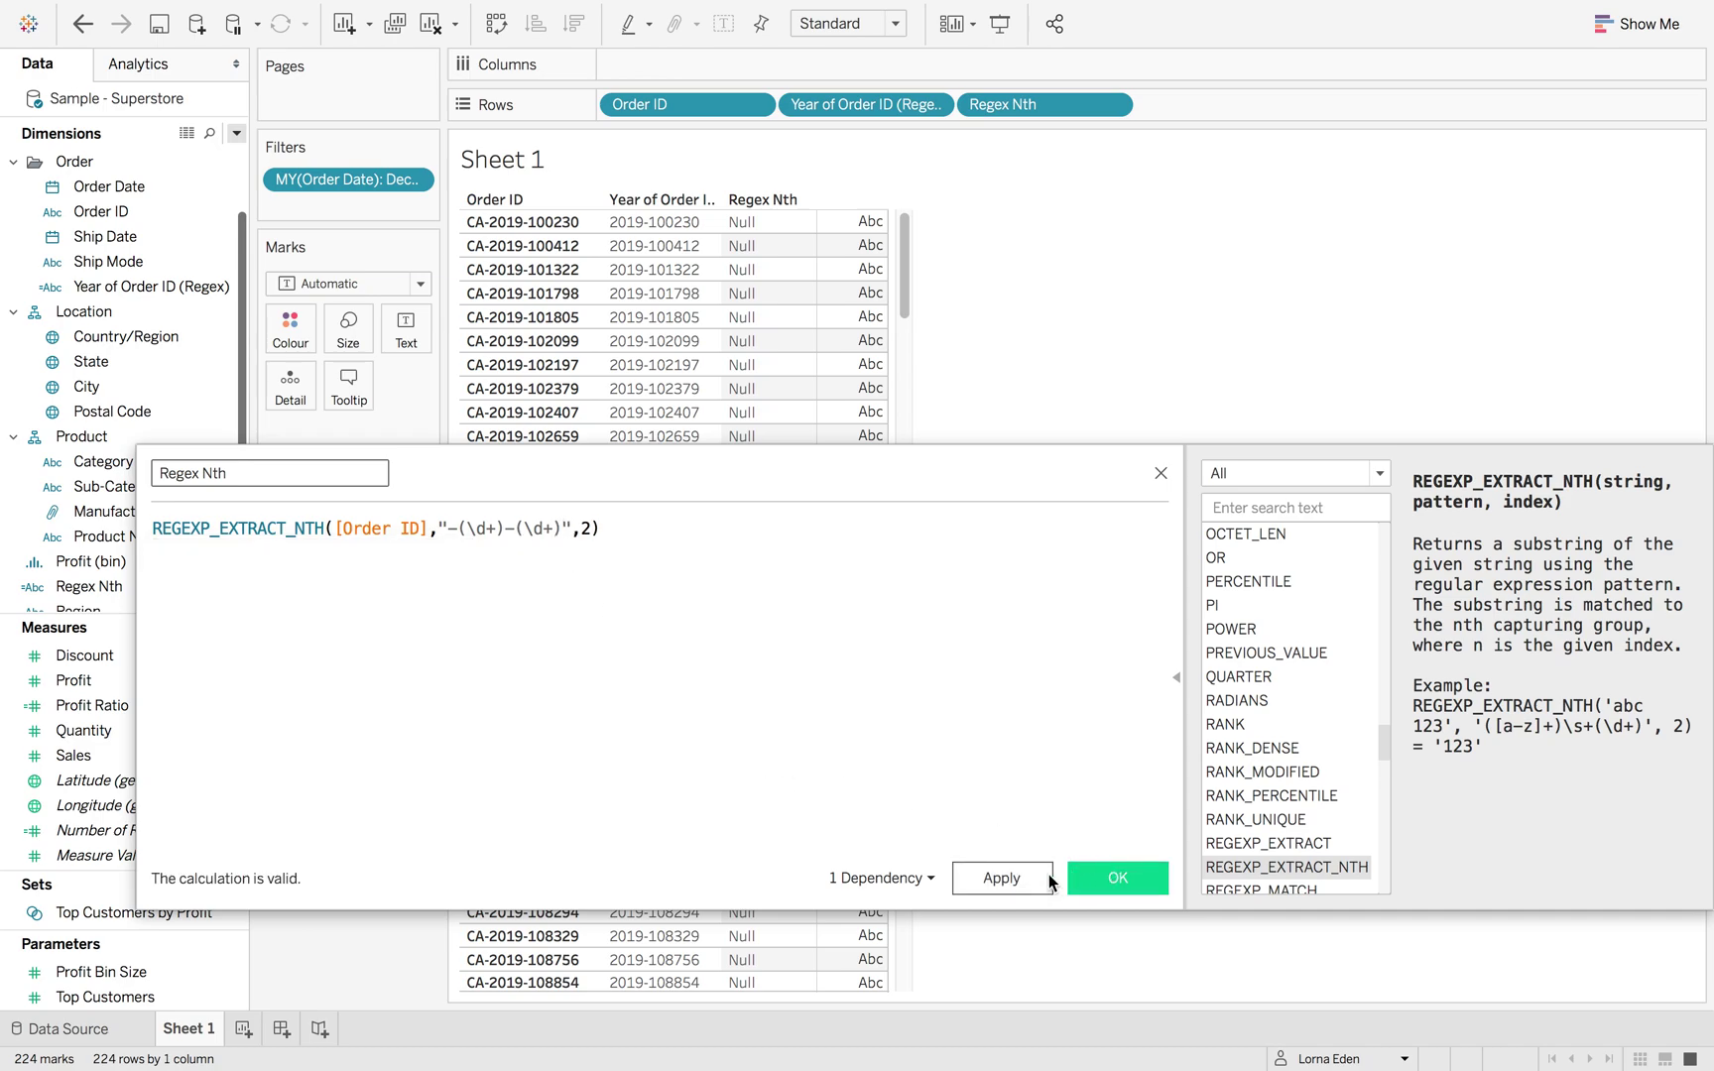